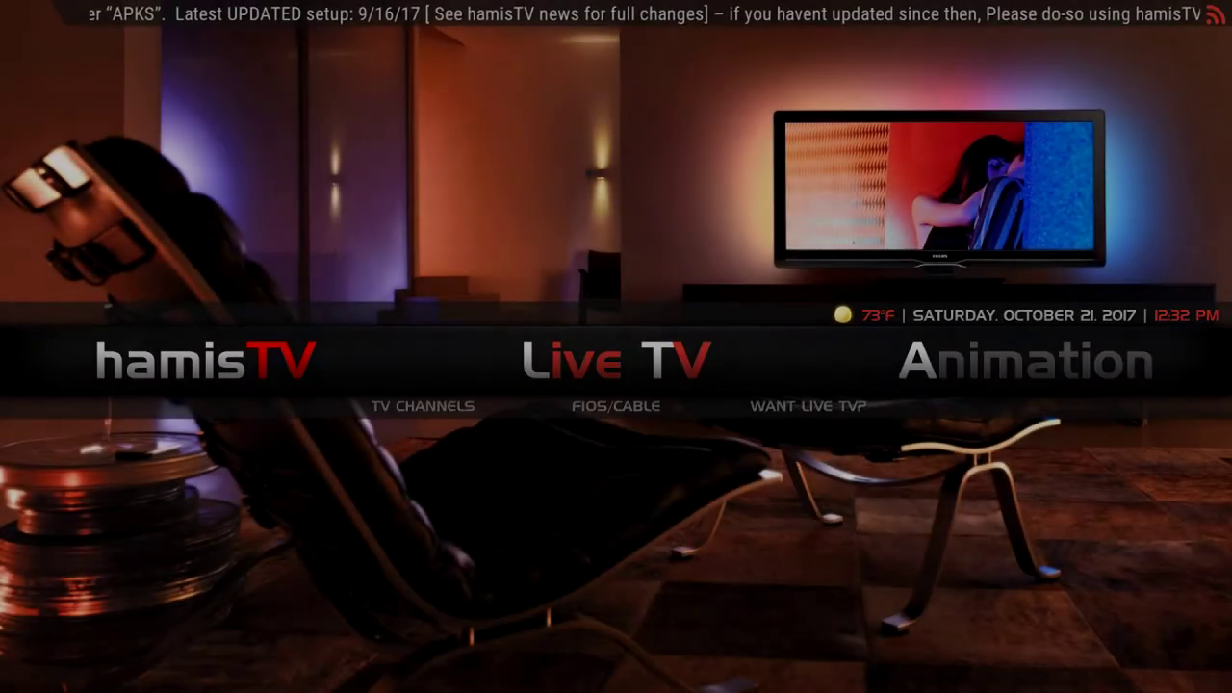
# Step: Examine the Live TV channel list for available programme information and return to the home screen
pyautogui.press('Down')
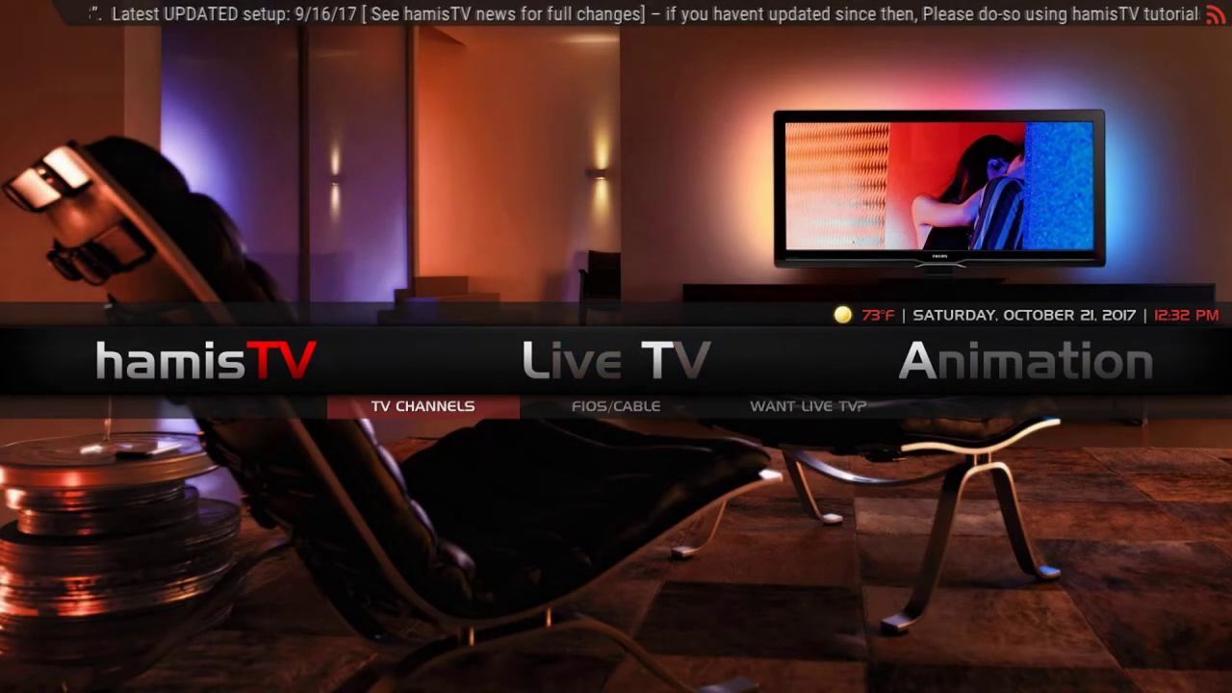
pyautogui.press('Return')
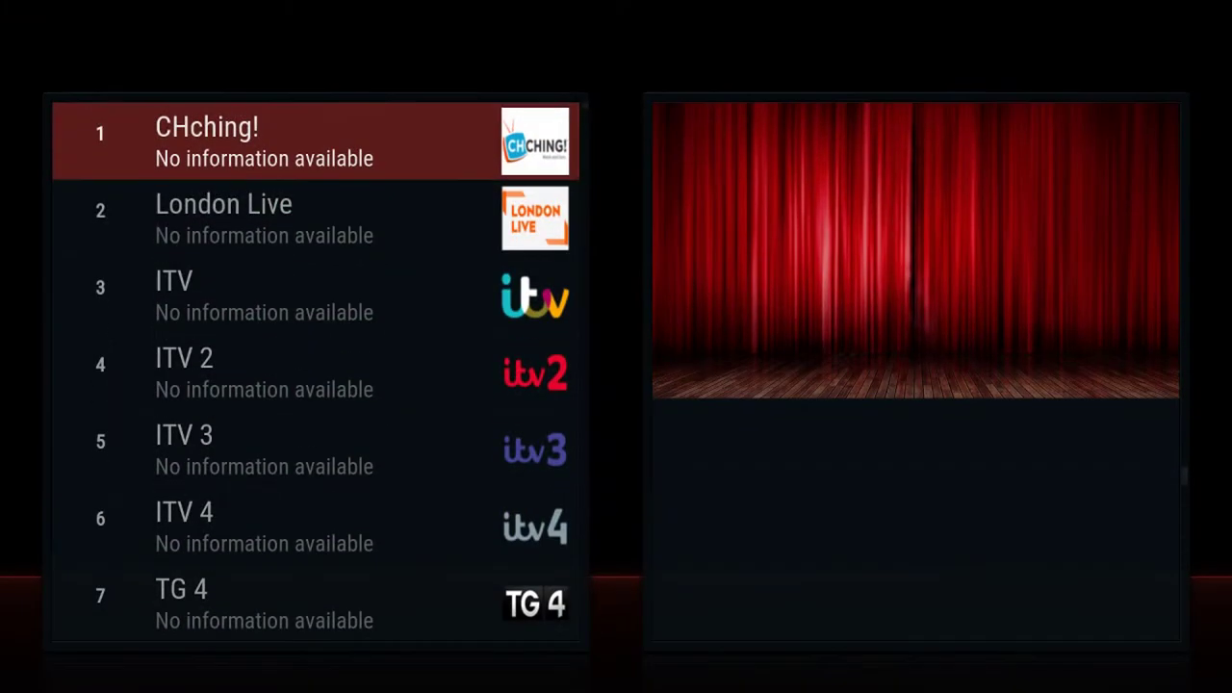
pyautogui.press('Down')
pyautogui.press('Down')
pyautogui.press('Down')
pyautogui.press('Down')
pyautogui.press('Down')
pyautogui.press('Down')
pyautogui.press('Down')
pyautogui.press('Down')
pyautogui.press('Down')
pyautogui.press('Down')
pyautogui.press('Down')
pyautogui.press('Down')
pyautogui.press('Down')
pyautogui.press('Down')
pyautogui.press('Down')
pyautogui.press('Down')
pyautogui.press('Down')
pyautogui.press('Down')
pyautogui.press('Down')
pyautogui.press('Down')
pyautogui.press('Down')
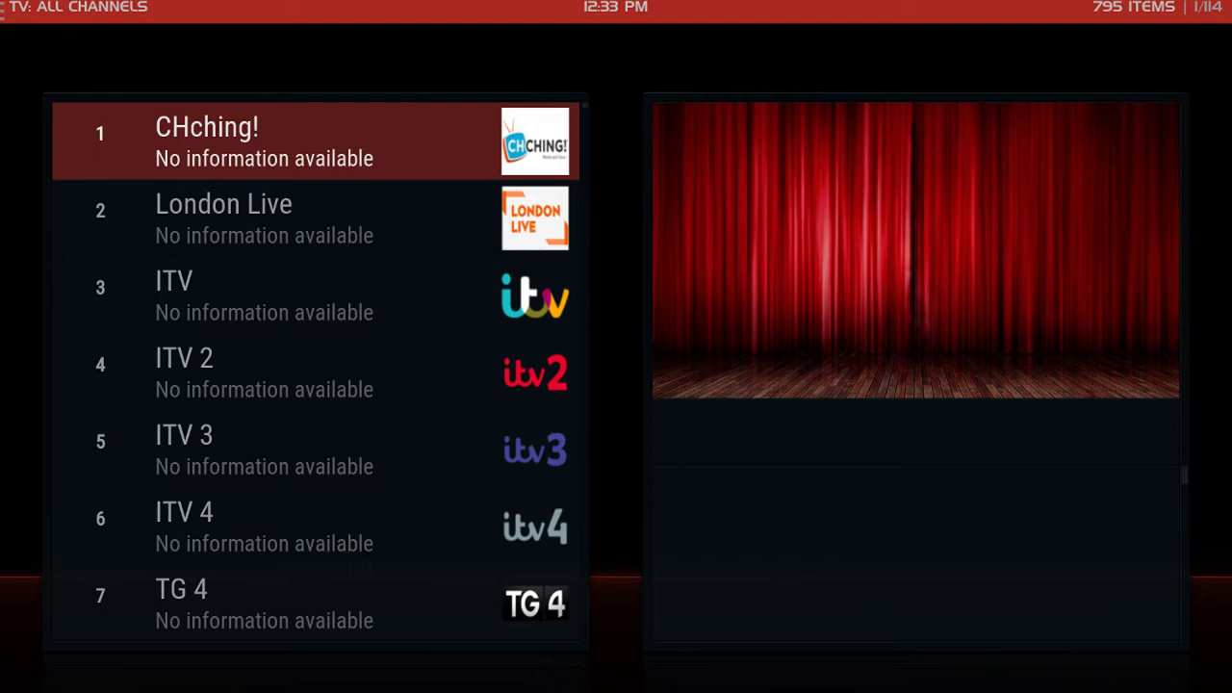
pyautogui.press('Escape')
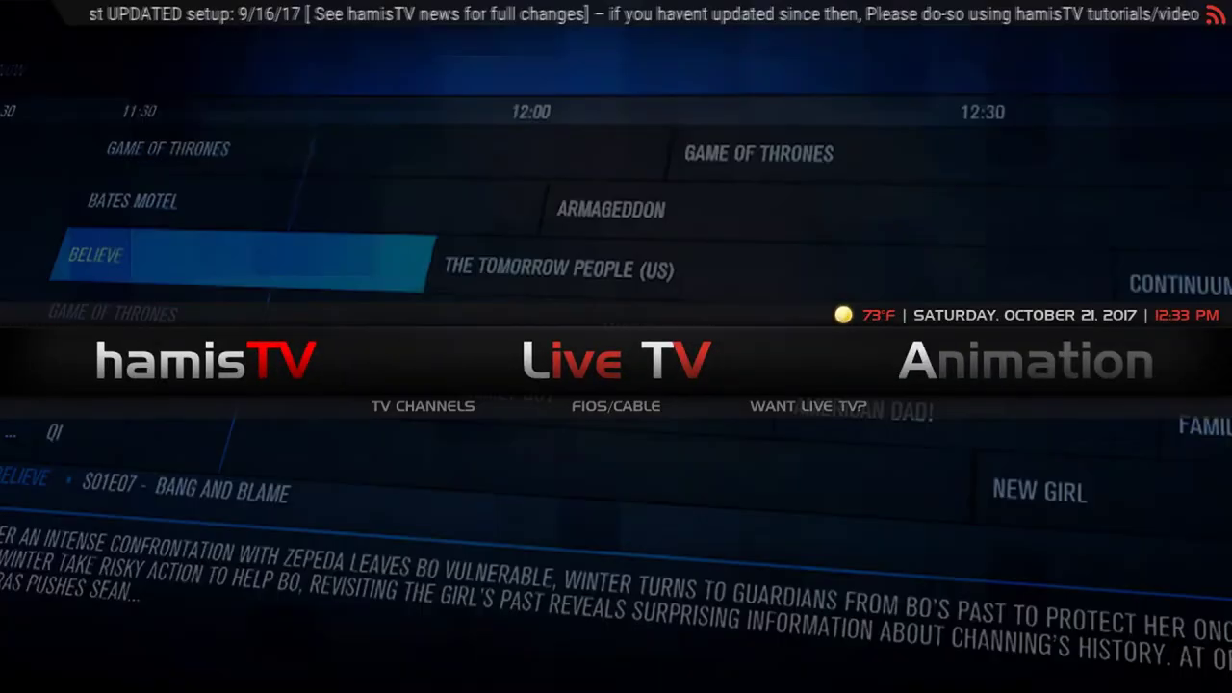
# Step: Open the add-on browser from the system settings
pyautogui.press('Left')
pyautogui.press('Left')
pyautogui.press('Left')
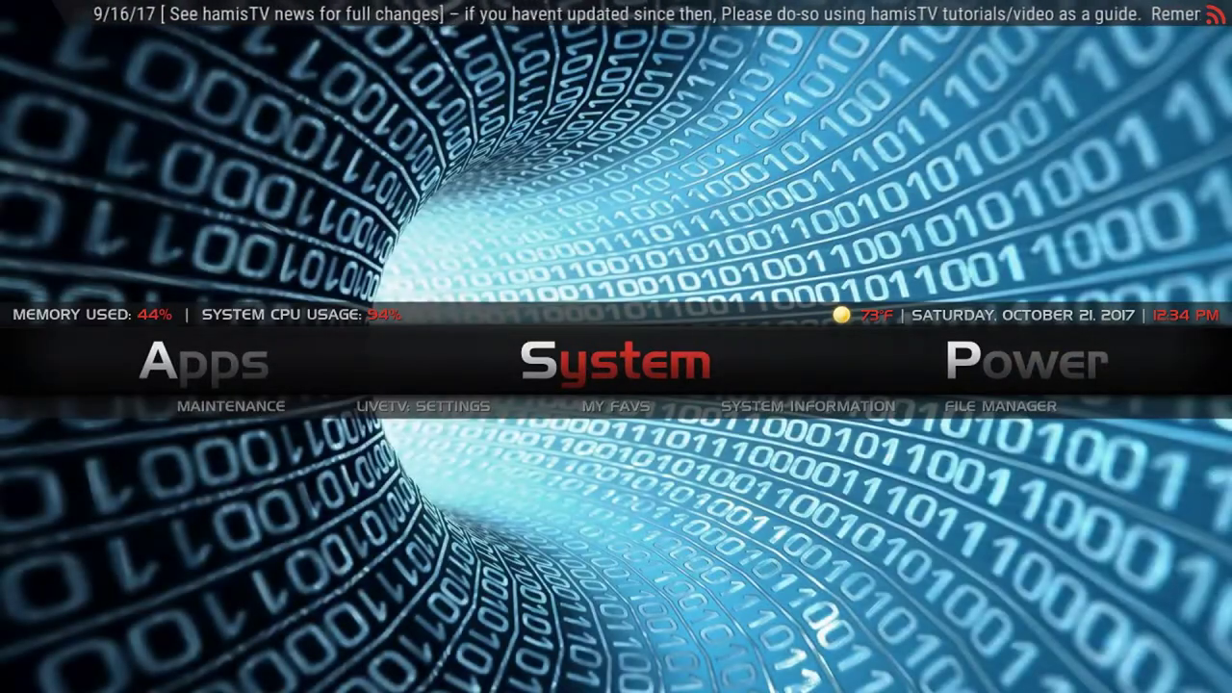
pyautogui.press('Return')
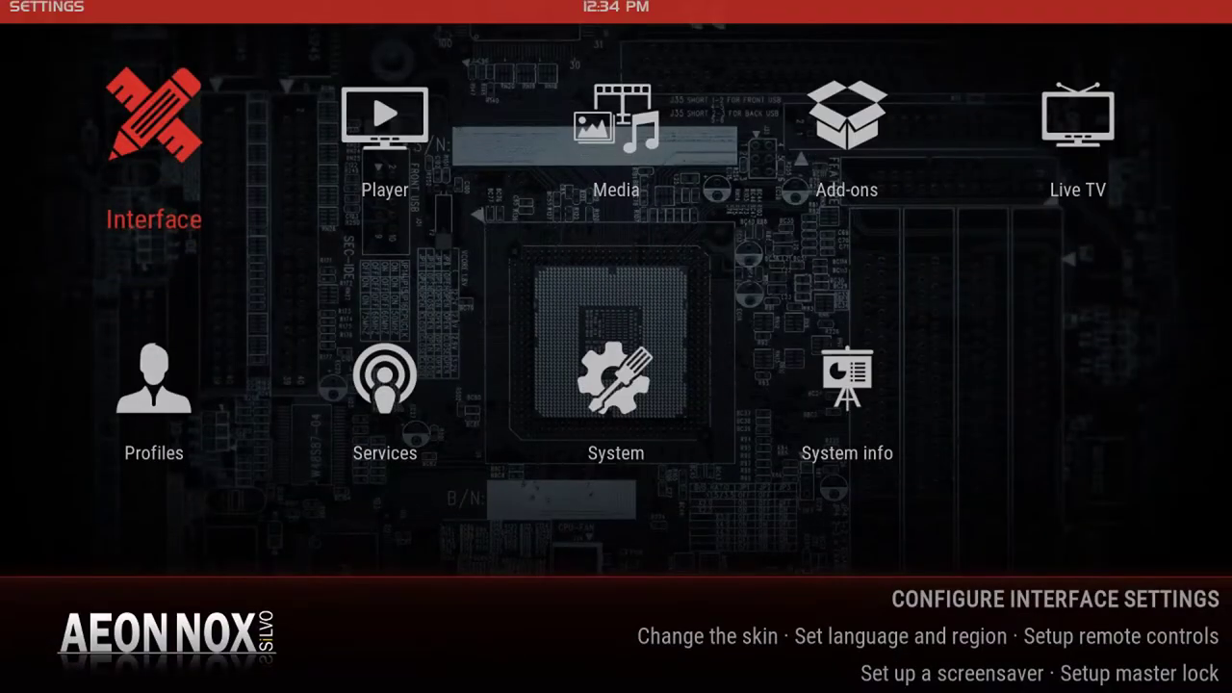
pyautogui.press('Right')
pyautogui.press('Right')
pyautogui.press('Return')
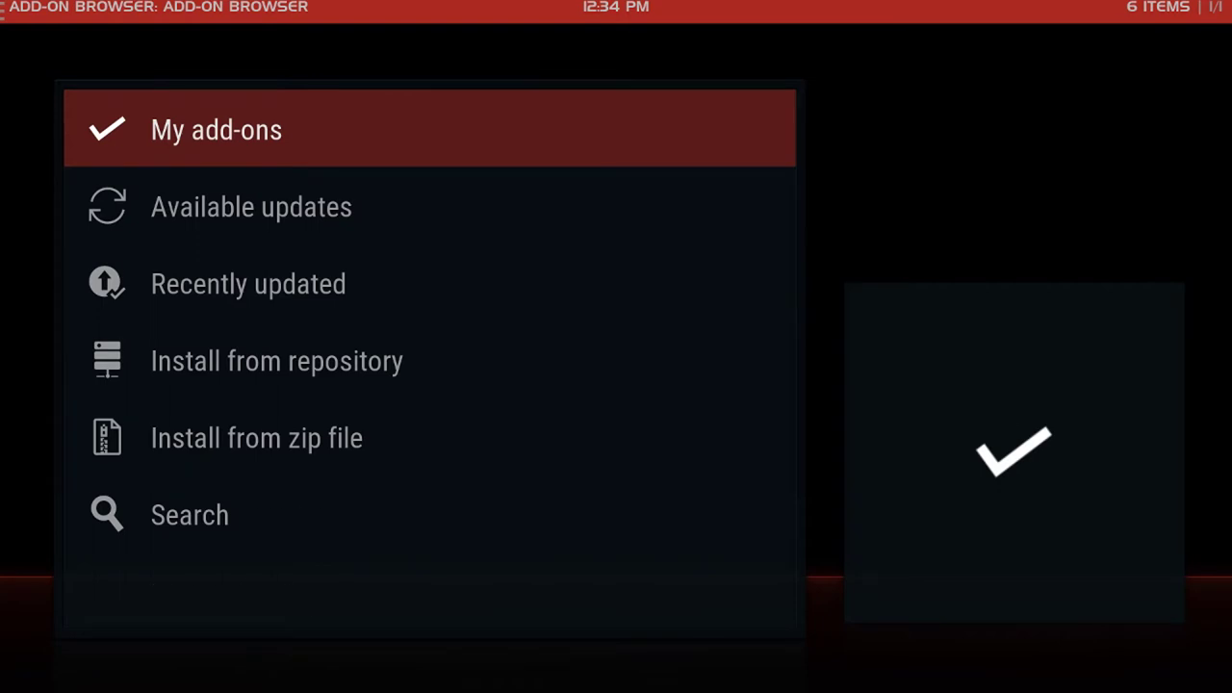
# Step: Open the PVR clients category among the installed add-ons
pyautogui.press('Return')
pyautogui.press('Up')
pyautogui.press('Up')
pyautogui.press('Up')
pyautogui.press('Up')
pyautogui.press('Up')
pyautogui.press('Up')
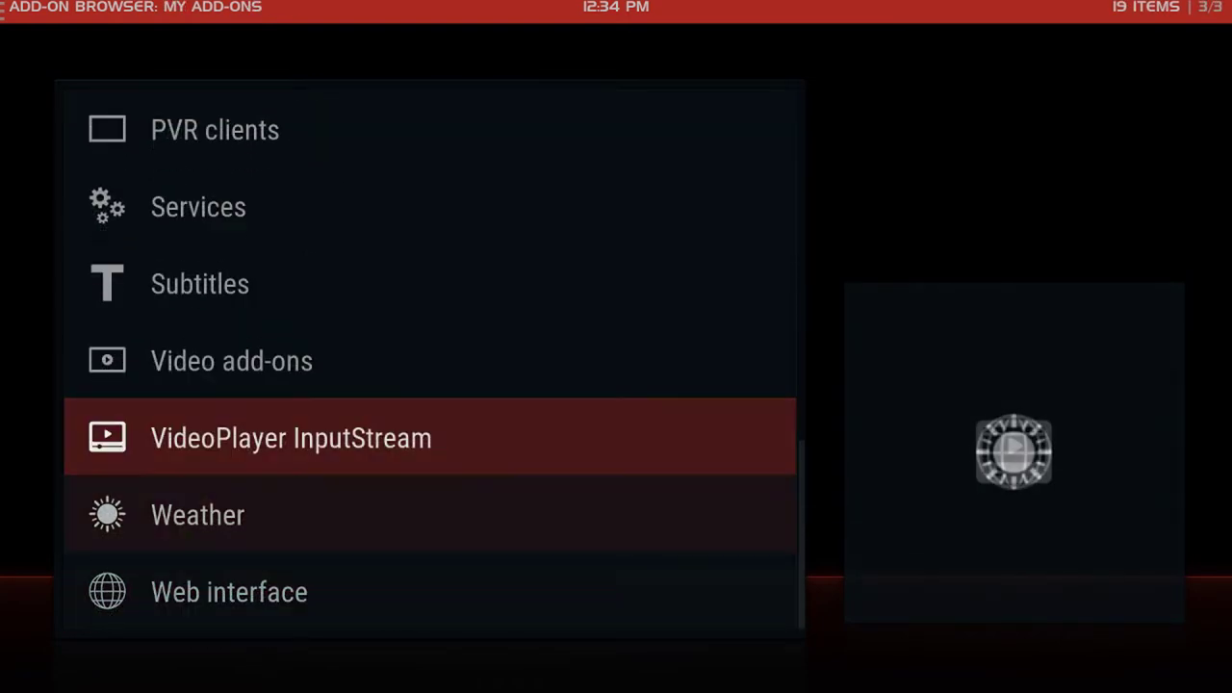
pyautogui.press('Up')
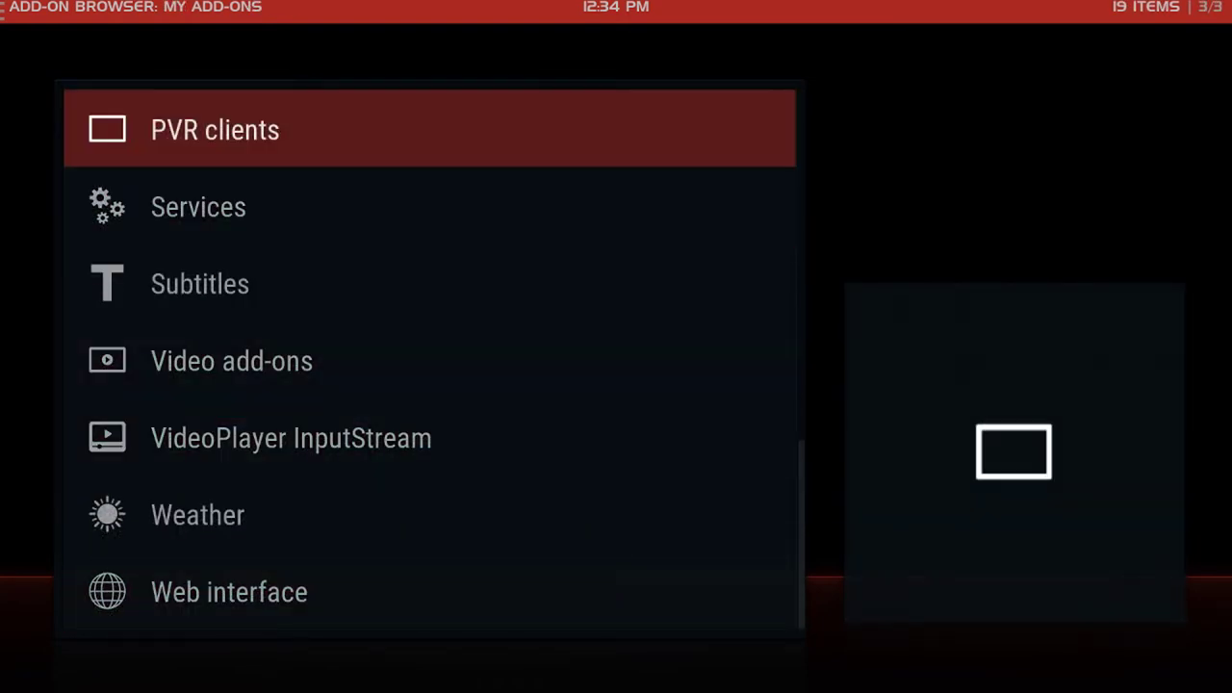
pyautogui.press('Return')
# Step: Open the configuration settings of the Stalker Client add-on
pyautogui.press('Down')
pyautogui.press('Down')
pyautogui.press('Down')
pyautogui.press('Down')
pyautogui.press('Down')
pyautogui.press('Down')
pyautogui.press('Down')
pyautogui.press('Down')
pyautogui.press('Down')
pyautogui.press('Down')
pyautogui.press('Down')
pyautogui.press('Down')
pyautogui.press('Down')
pyautogui.press('Down')
pyautogui.press('Down')
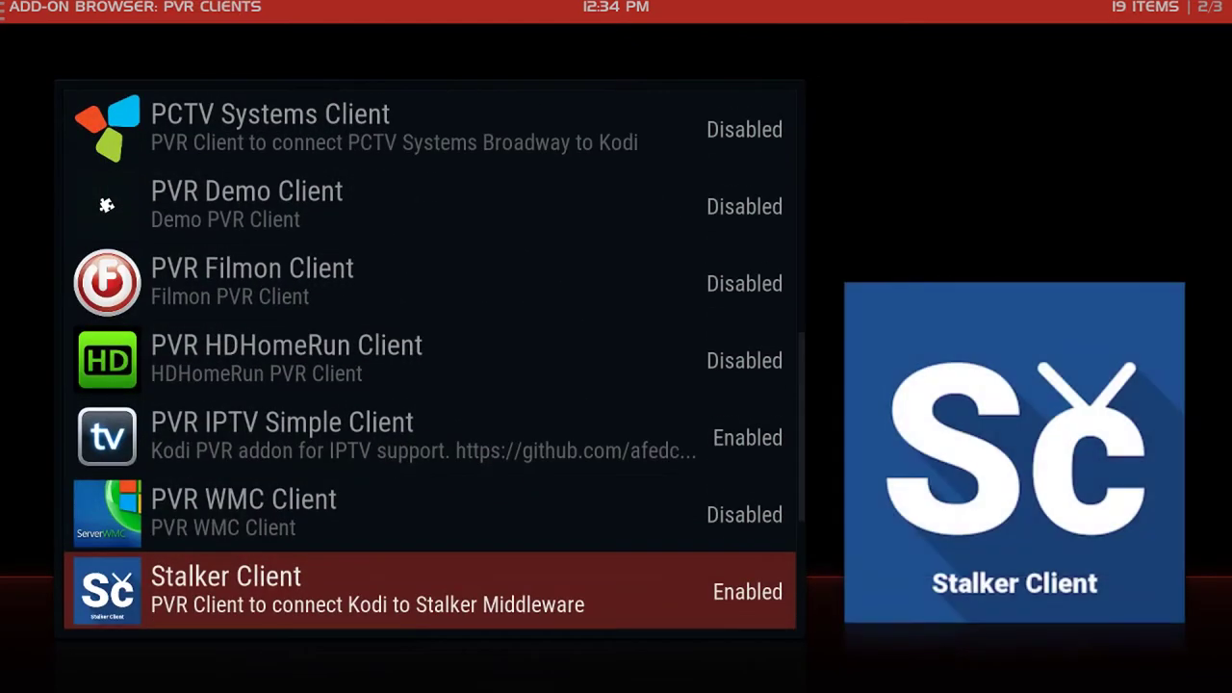
pyautogui.press('Return')
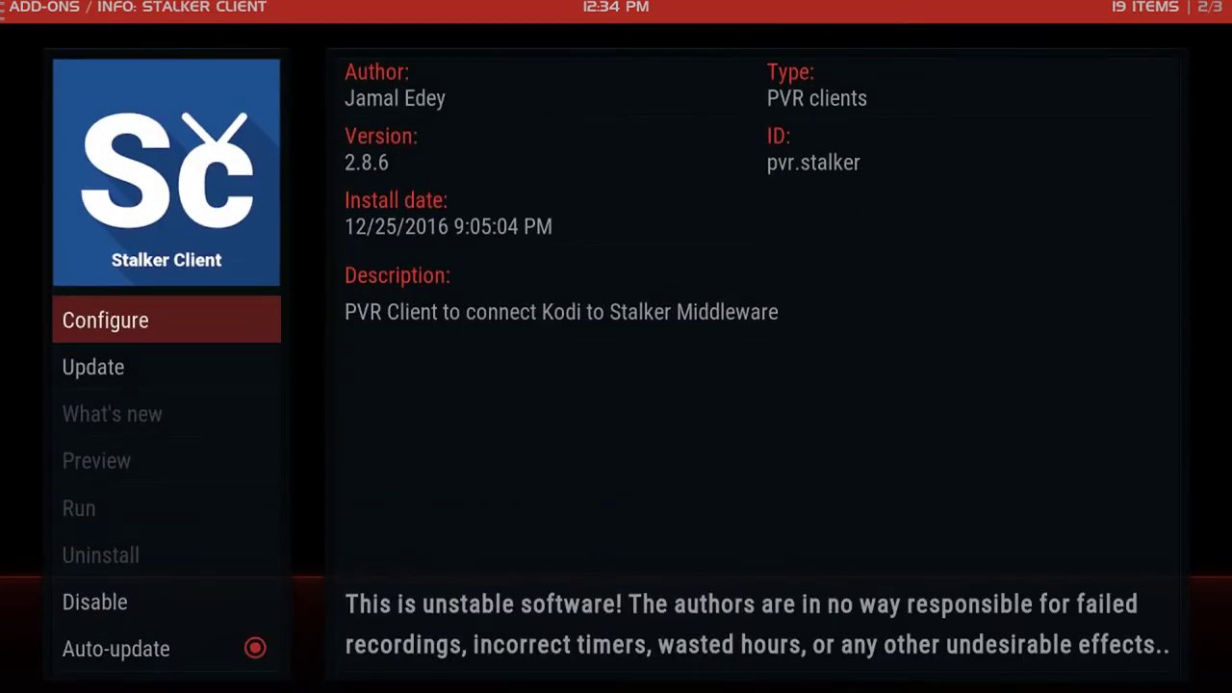
pyautogui.press('Return')
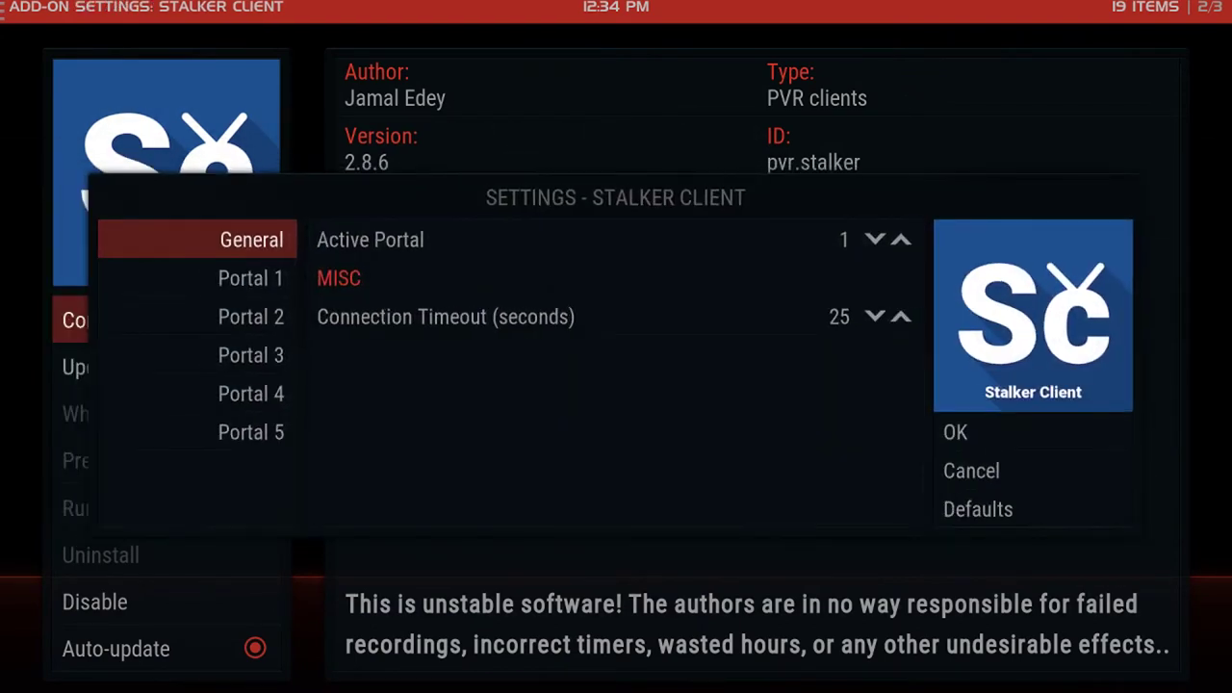
pyautogui.press('Down')
pyautogui.press('Right')
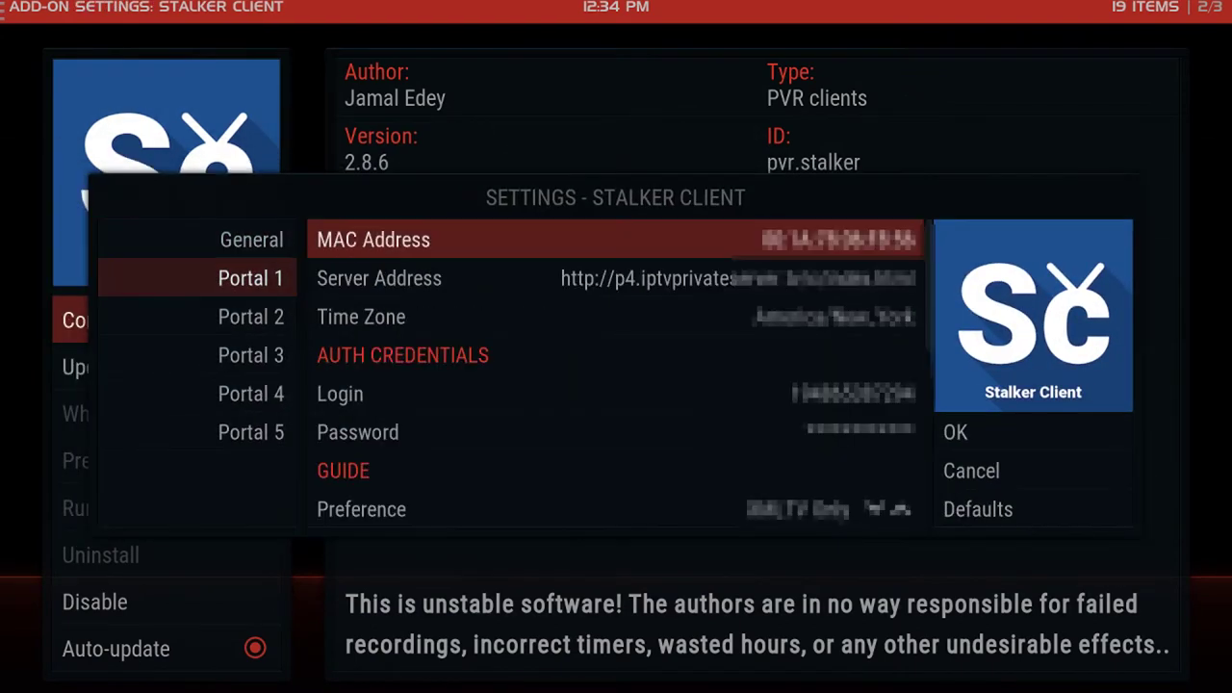
pyautogui.press('Down')
pyautogui.press('Down')
pyautogui.press('Down')
pyautogui.press('Down')
pyautogui.press('Down')
pyautogui.press('Down')
pyautogui.press('Down')
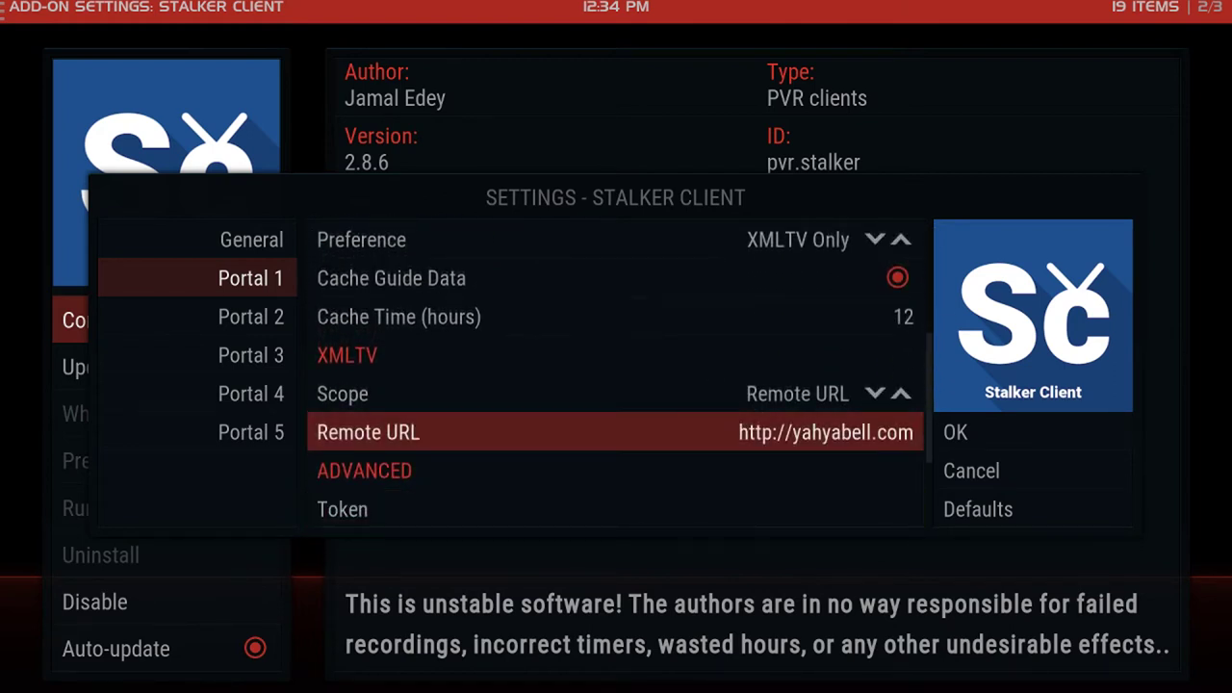
pyautogui.press('Return')
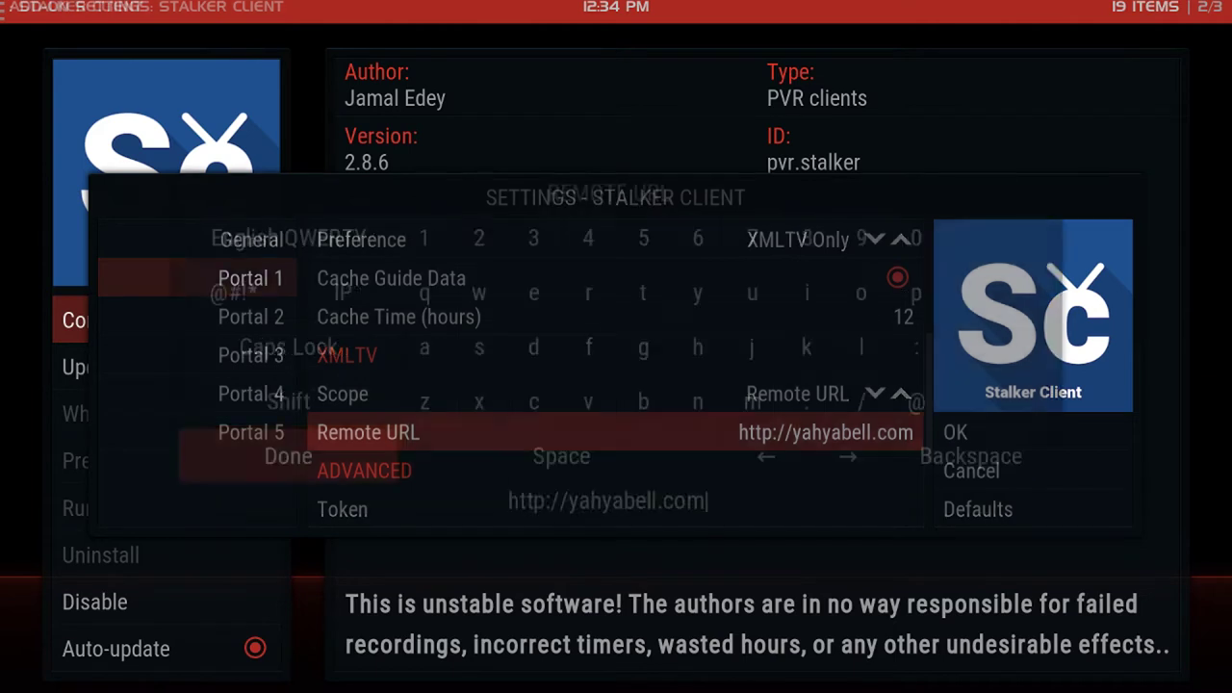
pyautogui.press('BackSpace')
pyautogui.press('BackSpace')
pyautogui.press('BackSpace')
pyautogui.press('BackSpace')
pyautogui.press('BackSpace')
pyautogui.press('BackSpace')
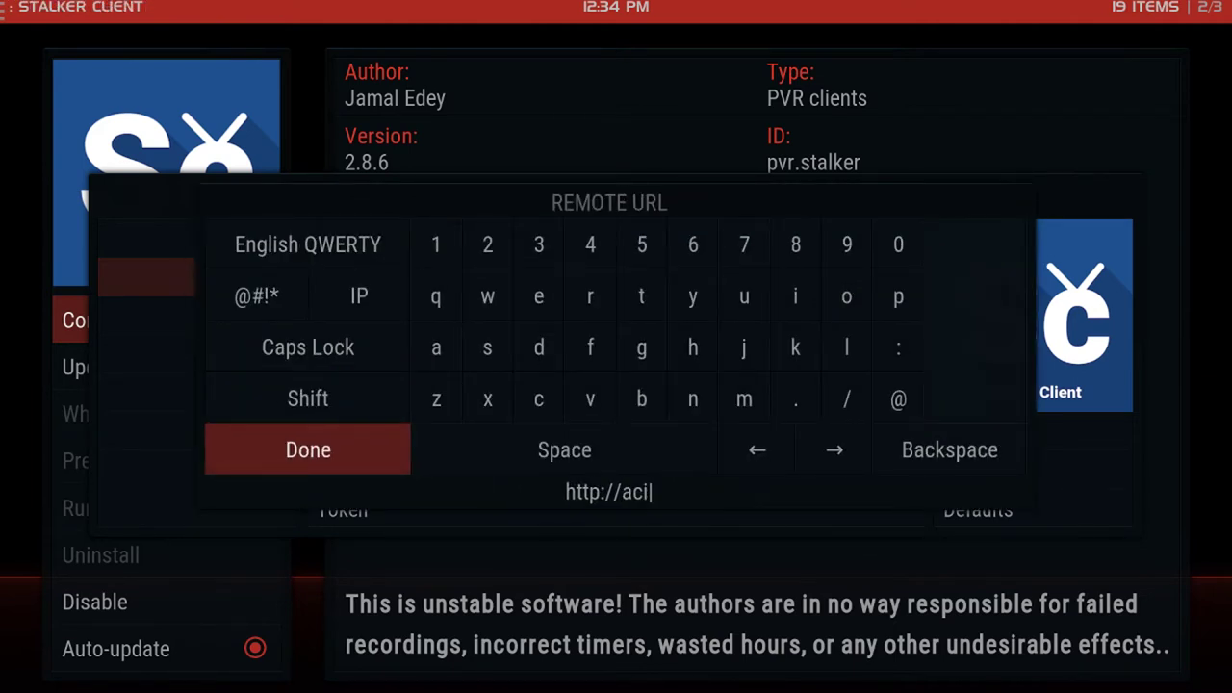
pyautogui.write('acidjesus.tk')
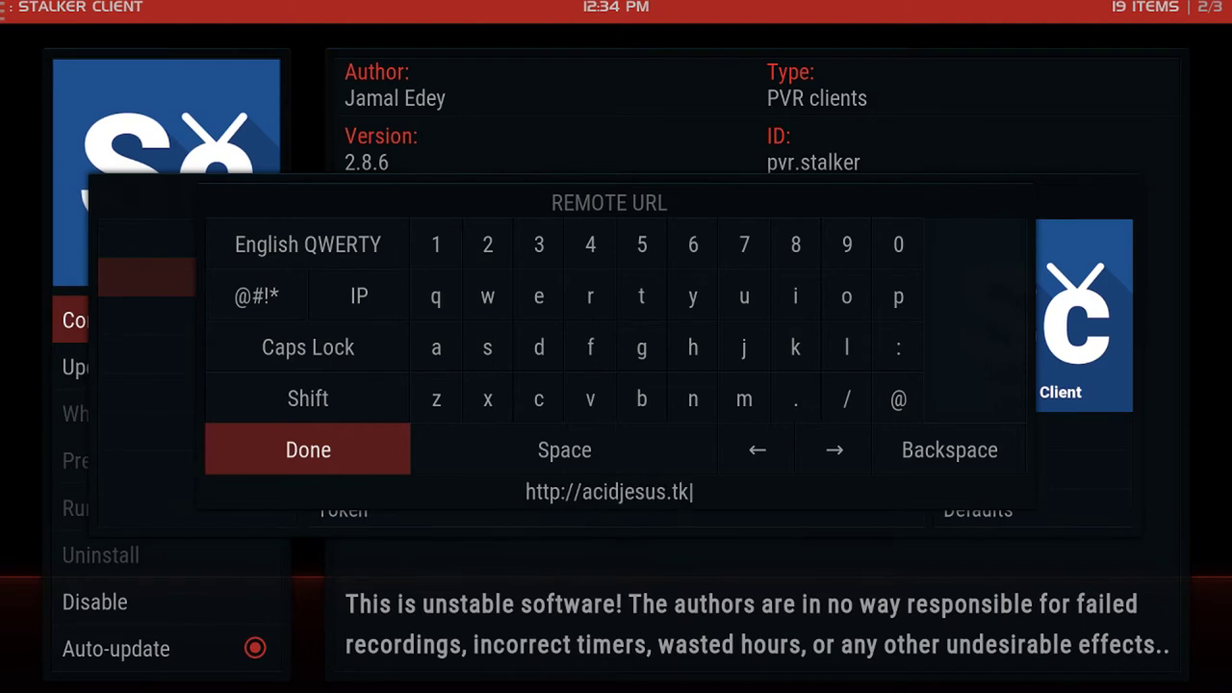
pyautogui.write('/g')
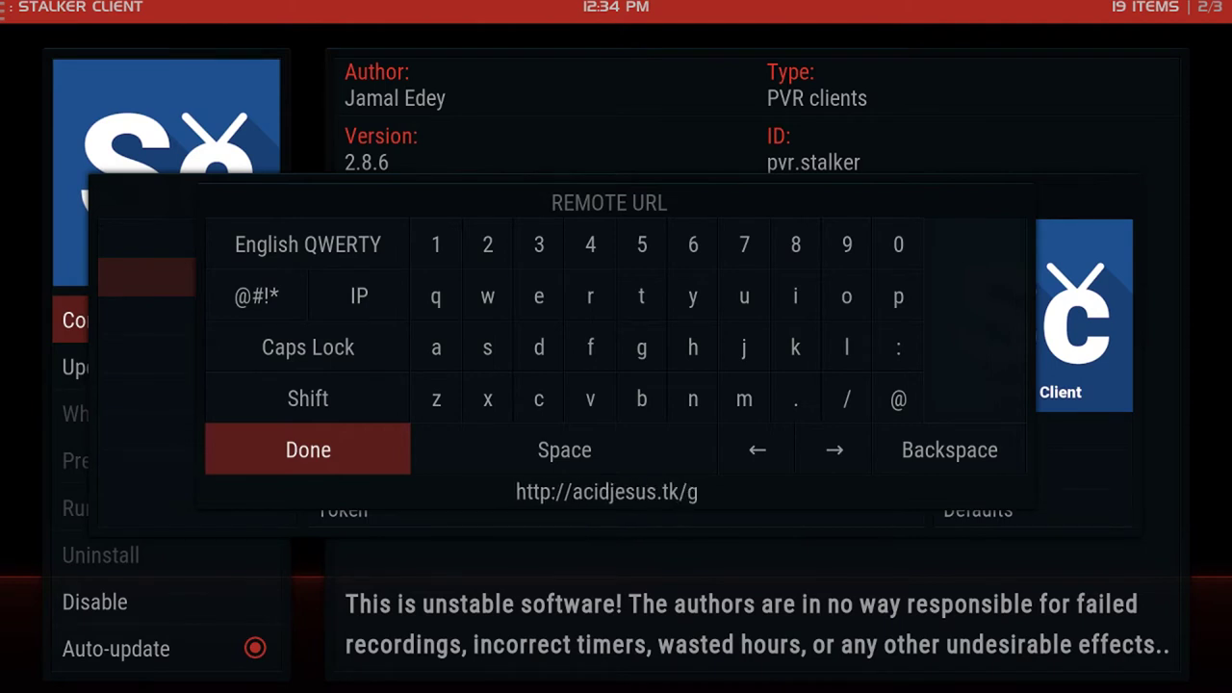
pyautogui.write('uide.xml')
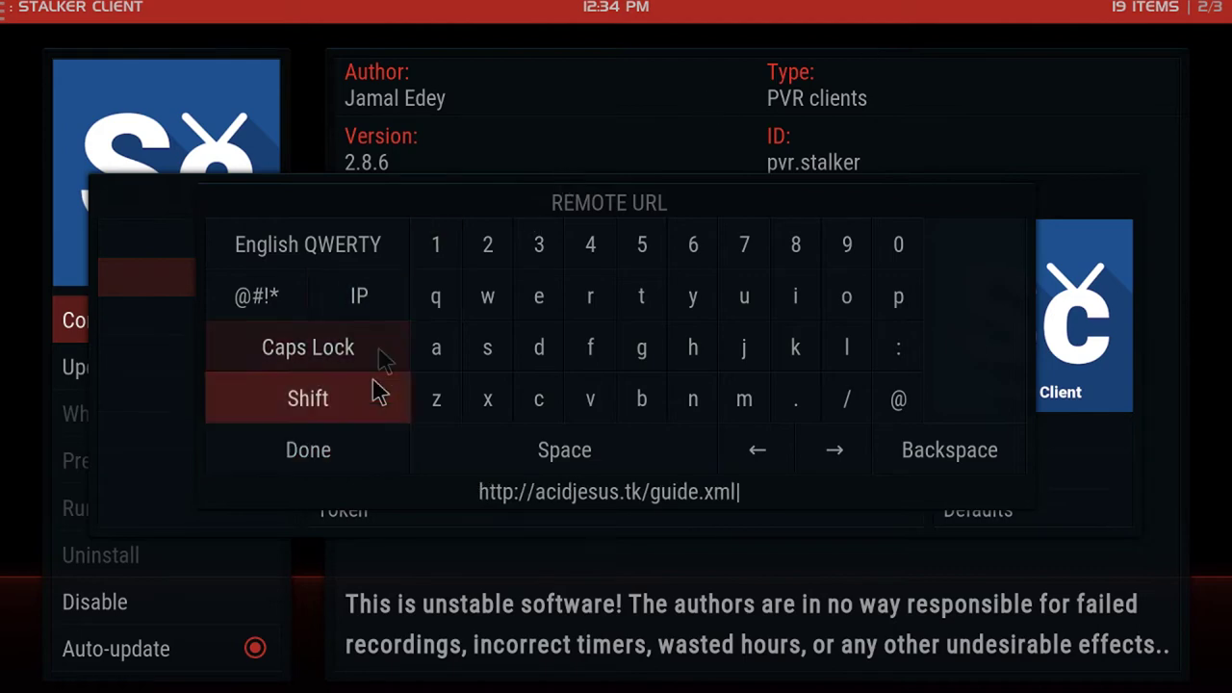
pyautogui.click(358, 469)
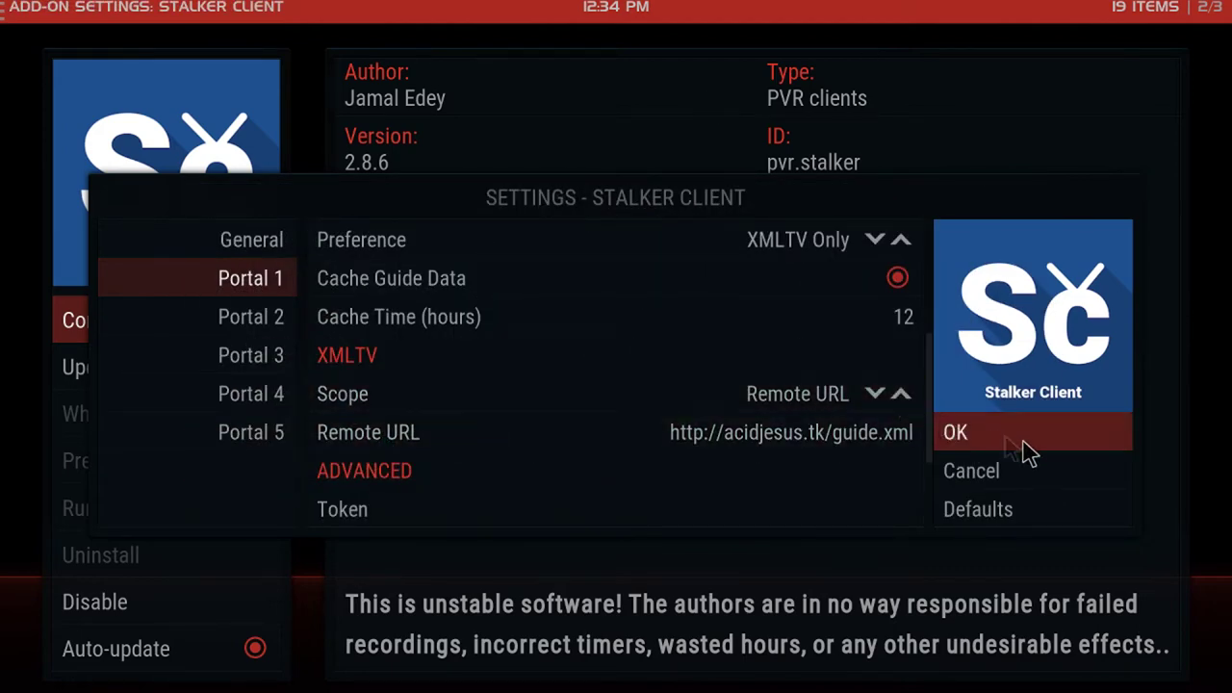
# Step: Save the Stalker Client settings and return to the home screen
pyautogui.click(1026, 446)
pyautogui.click(710, 469)
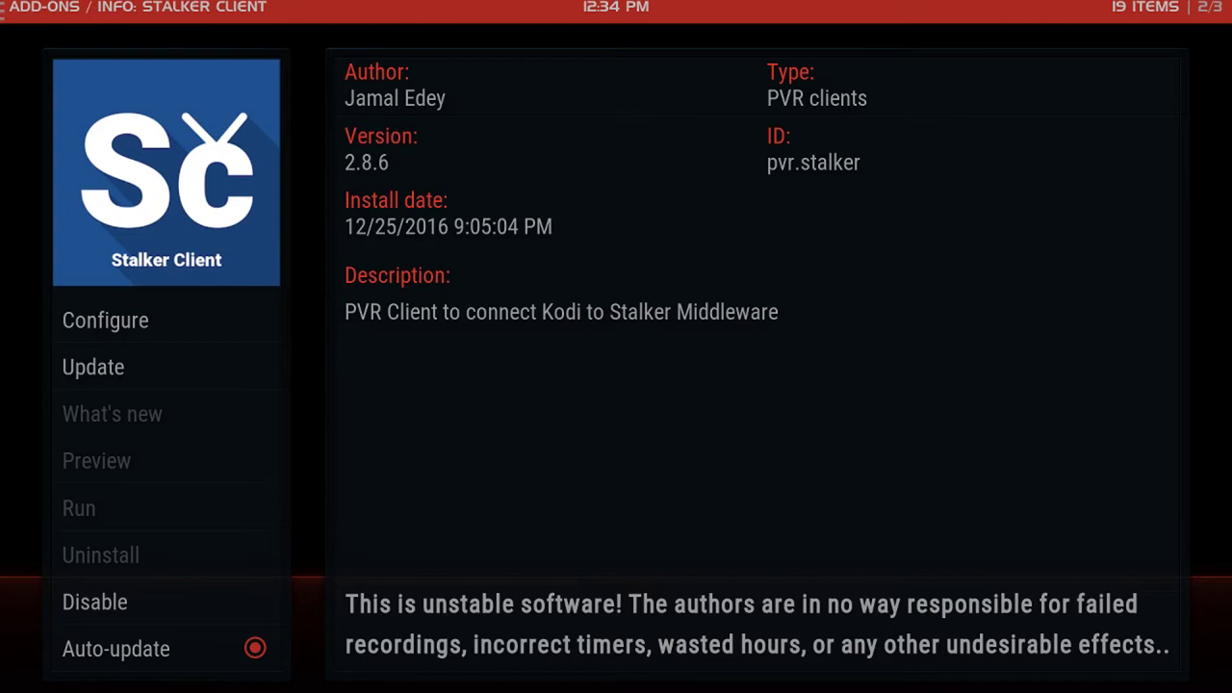
pyautogui.press('Escape')
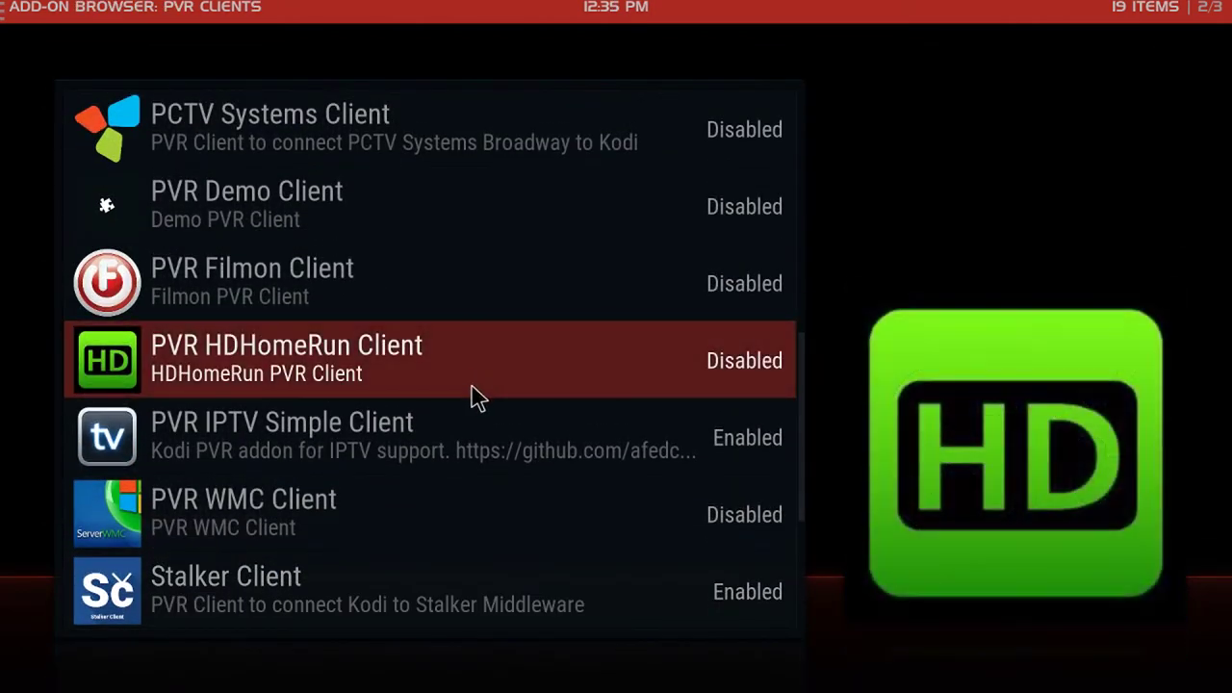
pyautogui.press('Escape')
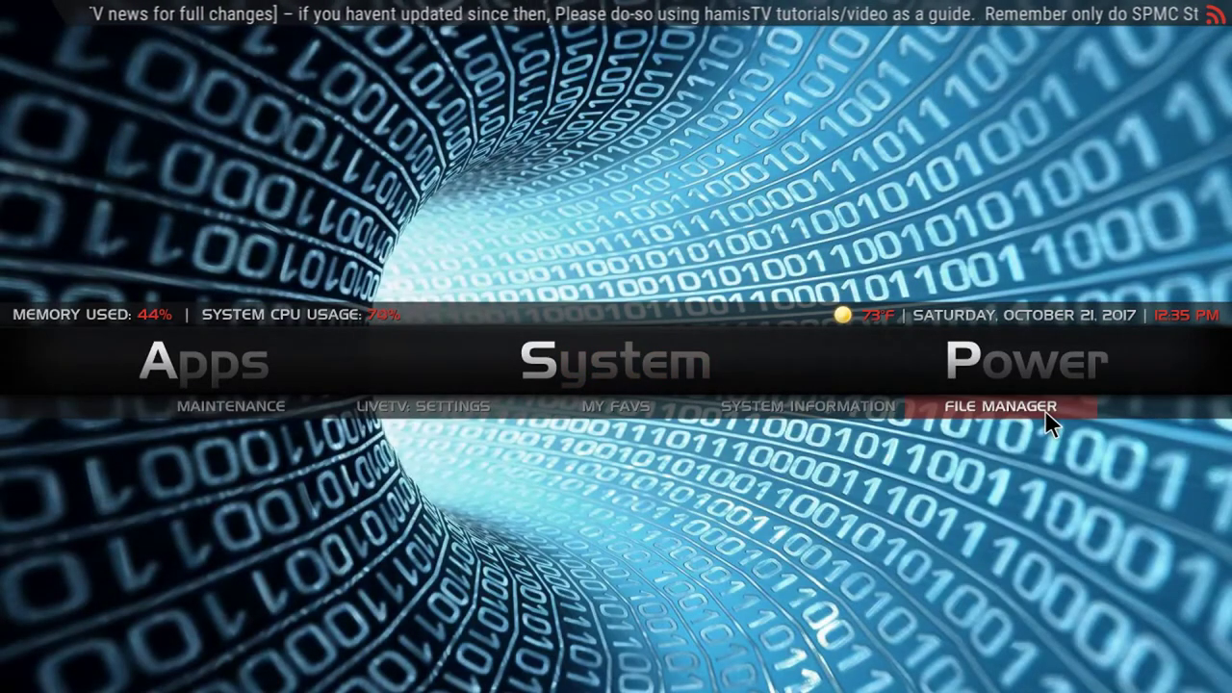
# Step: Open the addon_data folder of the profile directory in the file manager
pyautogui.click(1045, 408)
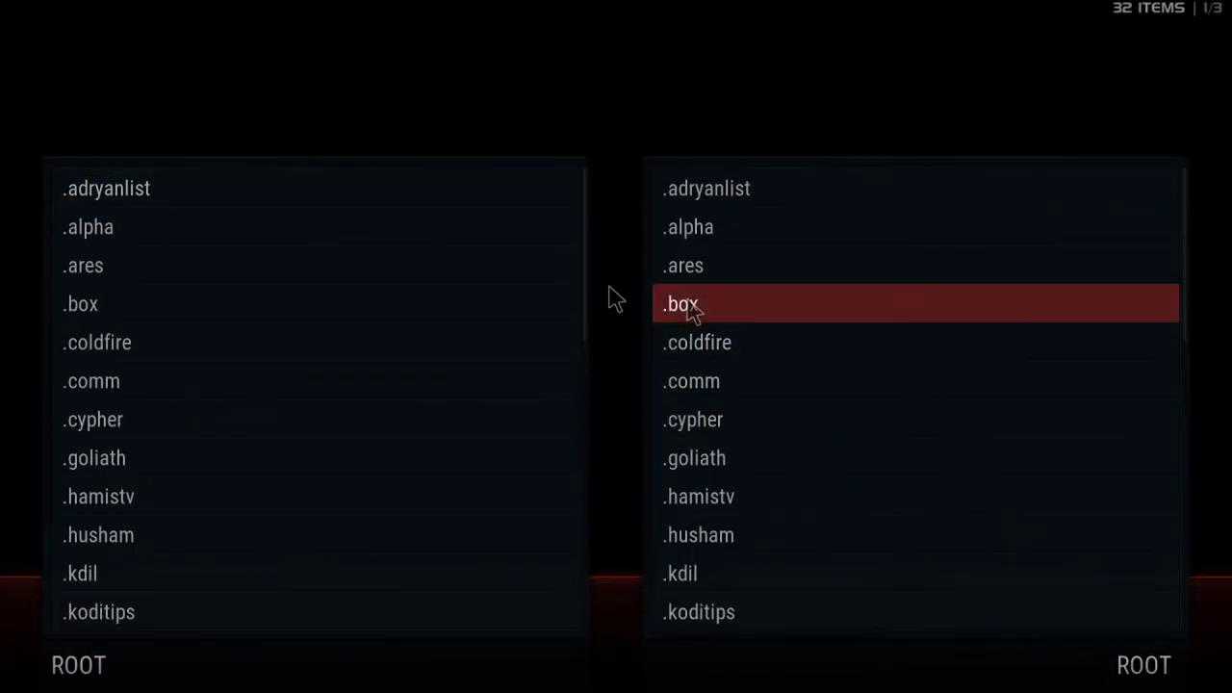
pyautogui.scroll(-20, 372, 293)
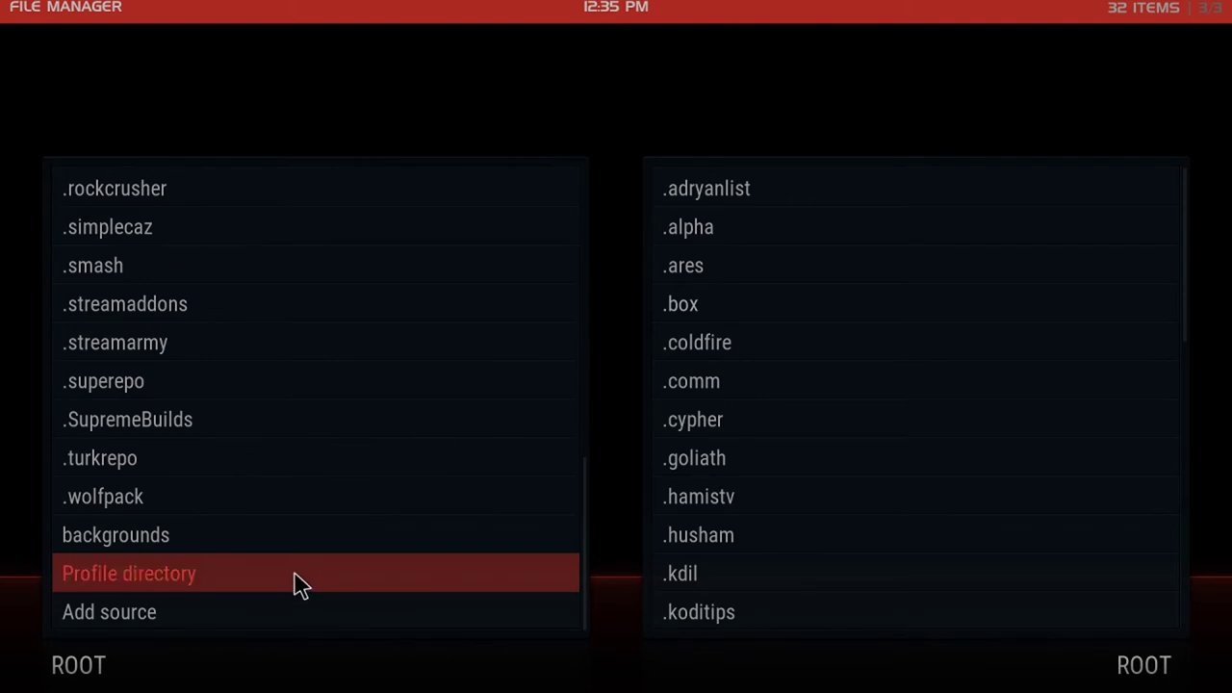
pyautogui.click(236, 584)
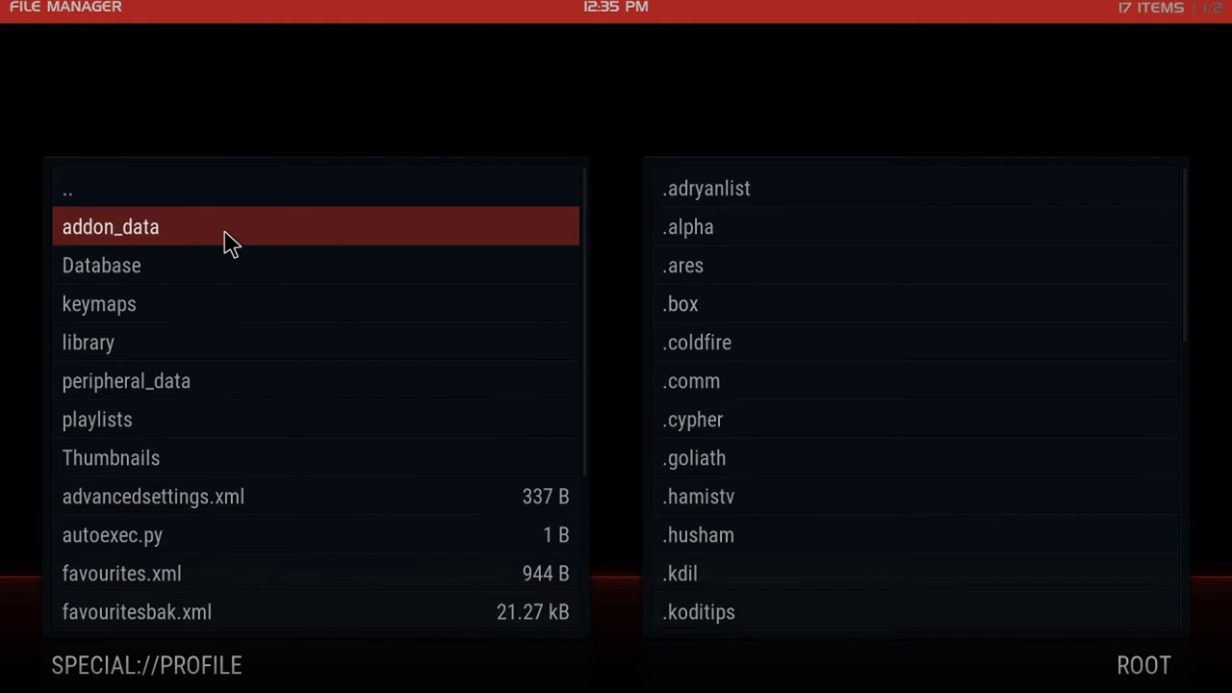
pyautogui.click(224, 232)
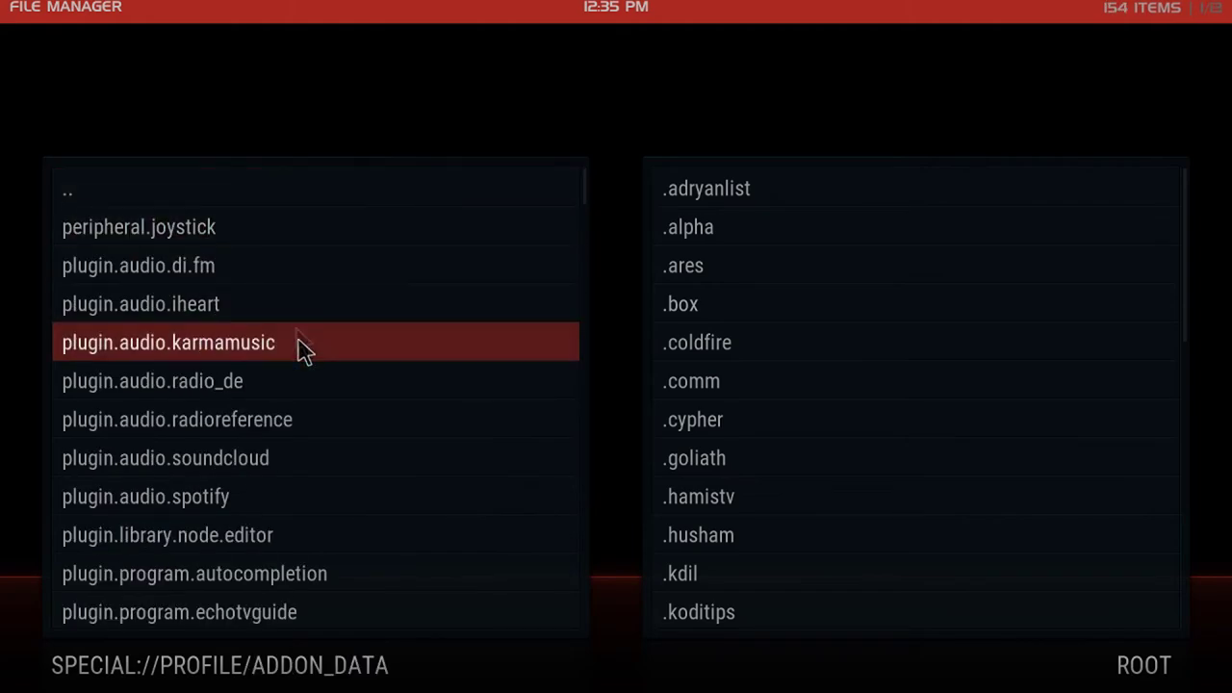
# Step: Open the pvr.stalker folder inside addon_data
pyautogui.scroll(-20, 304, 385)
pyautogui.scroll(-20, 304, 397)
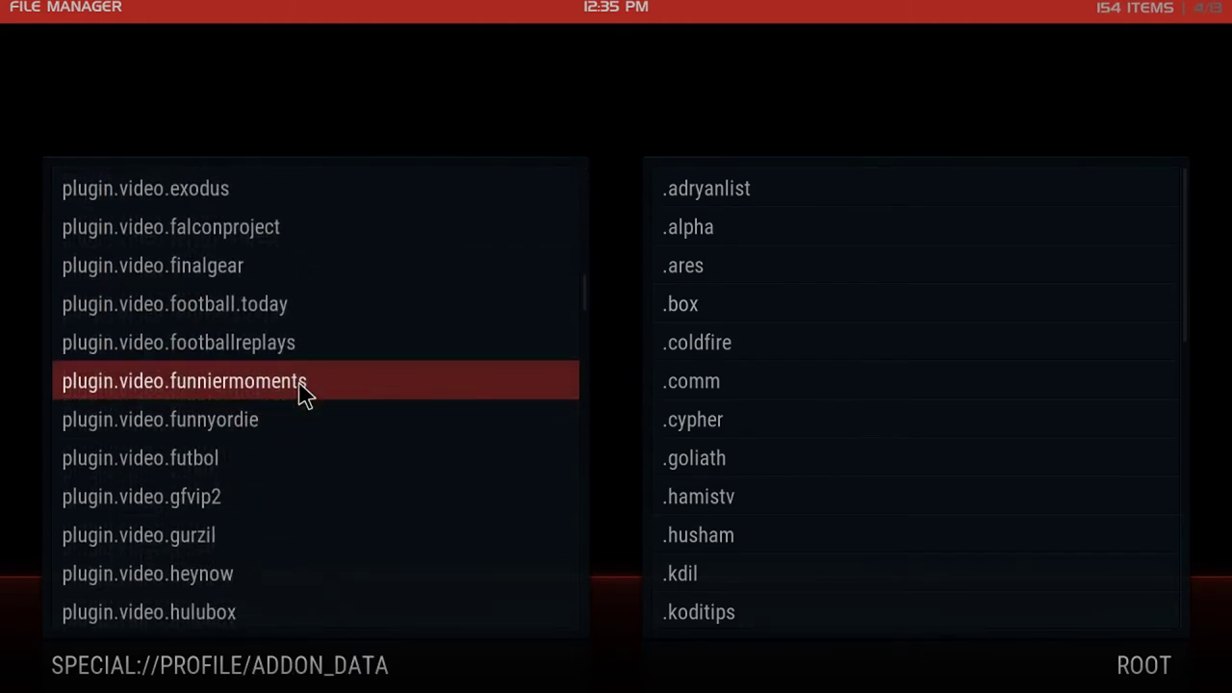
pyautogui.scroll(-20, 304, 394)
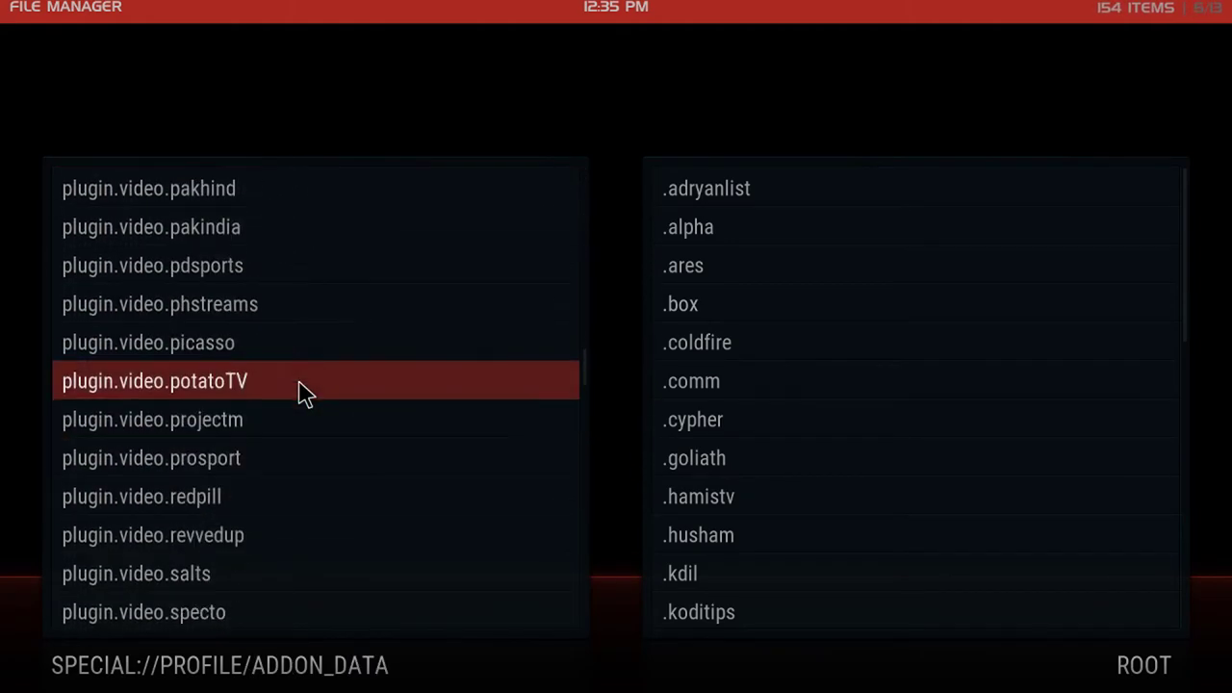
pyautogui.scroll(-20, 304, 395)
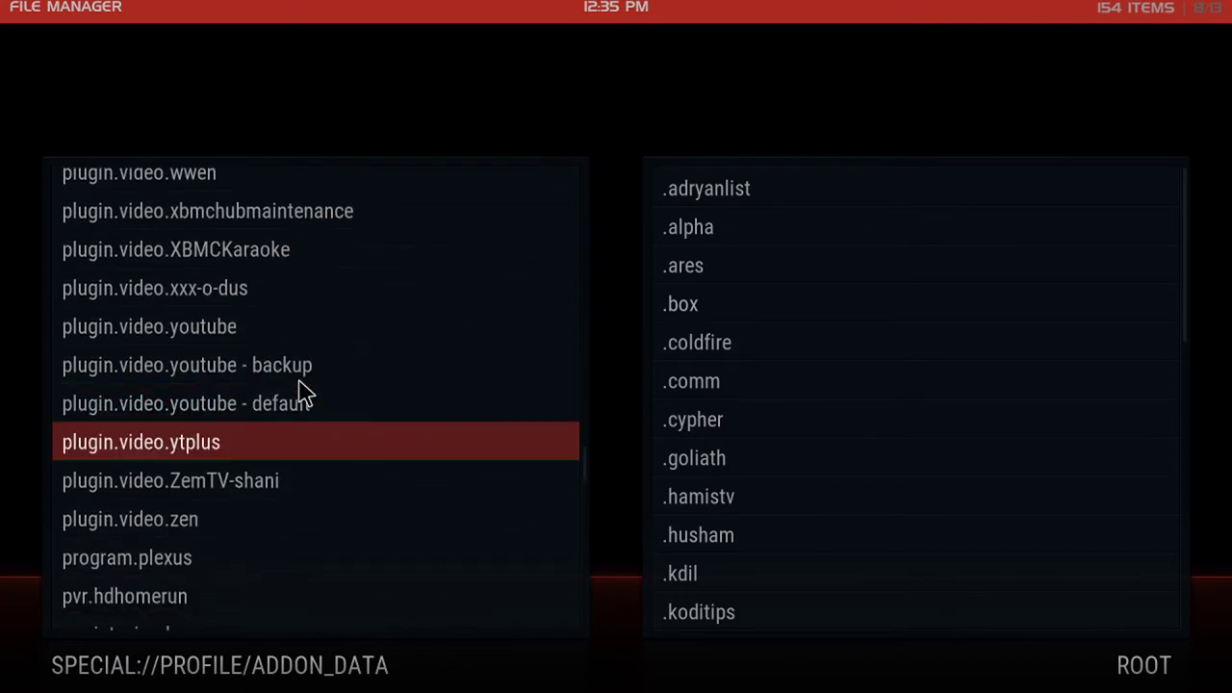
pyautogui.scroll(3, 304, 393)
pyautogui.scroll(1, 304, 393)
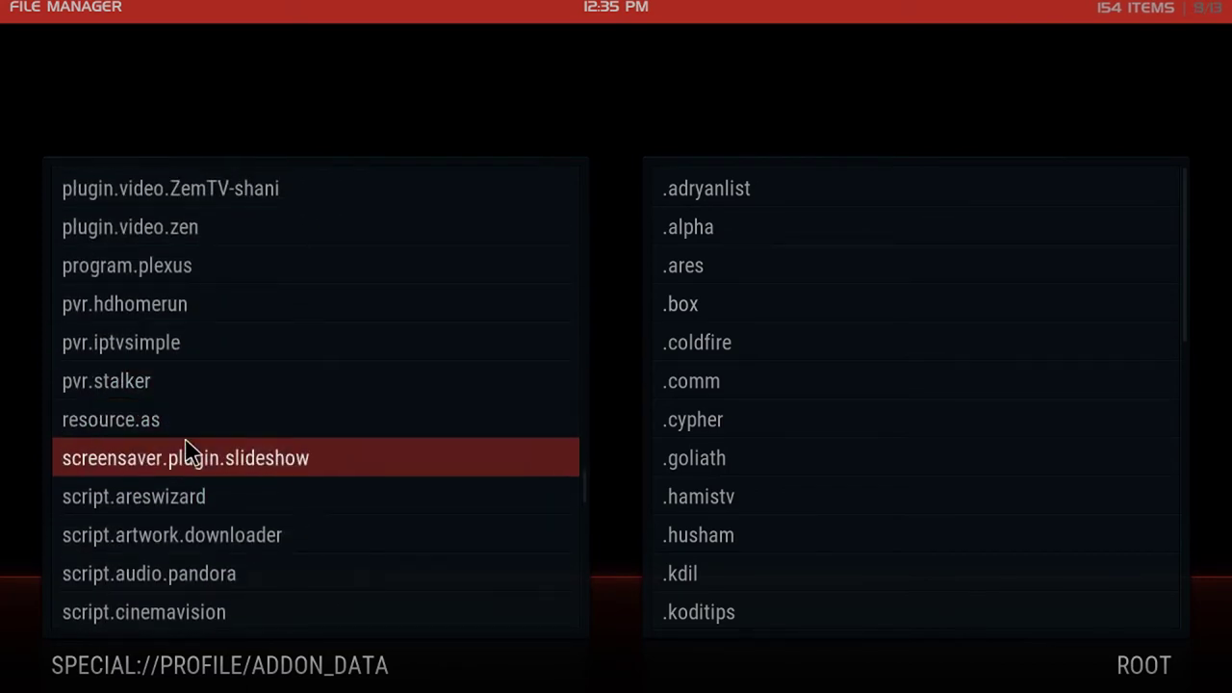
pyautogui.click(142, 390)
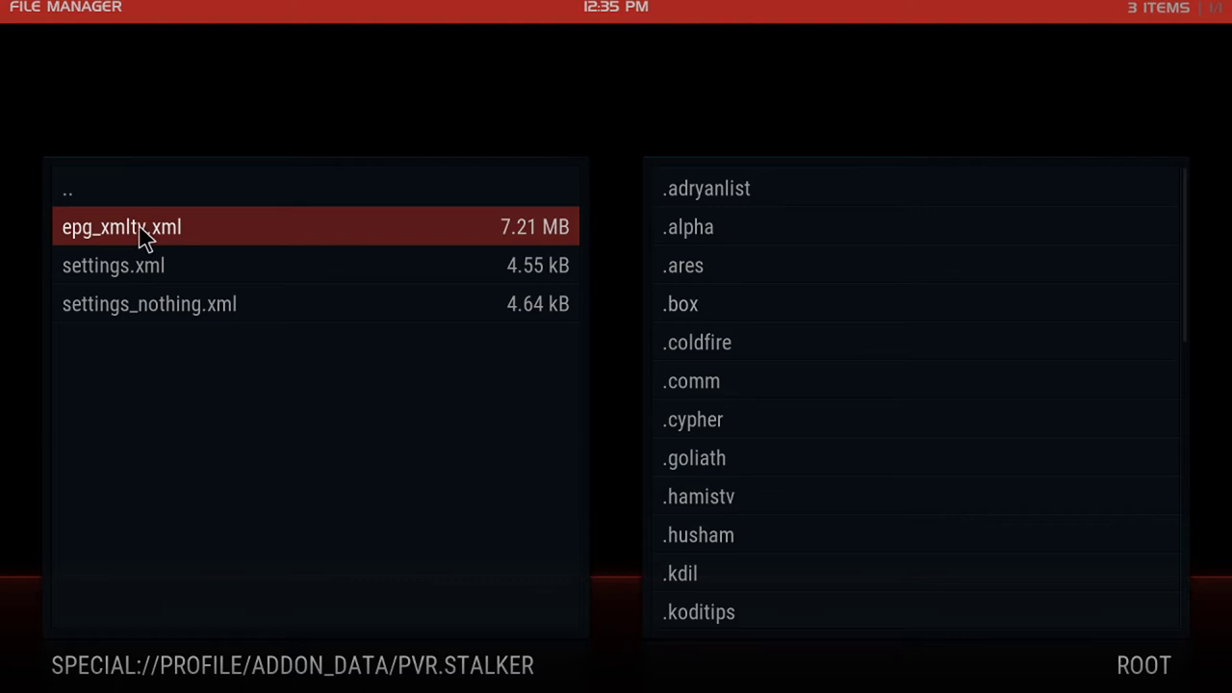
# Step: Delete the cached guide file epg_xmltv.xml from the pvr.stalker folder and return to the home screen
pyautogui.press('c')
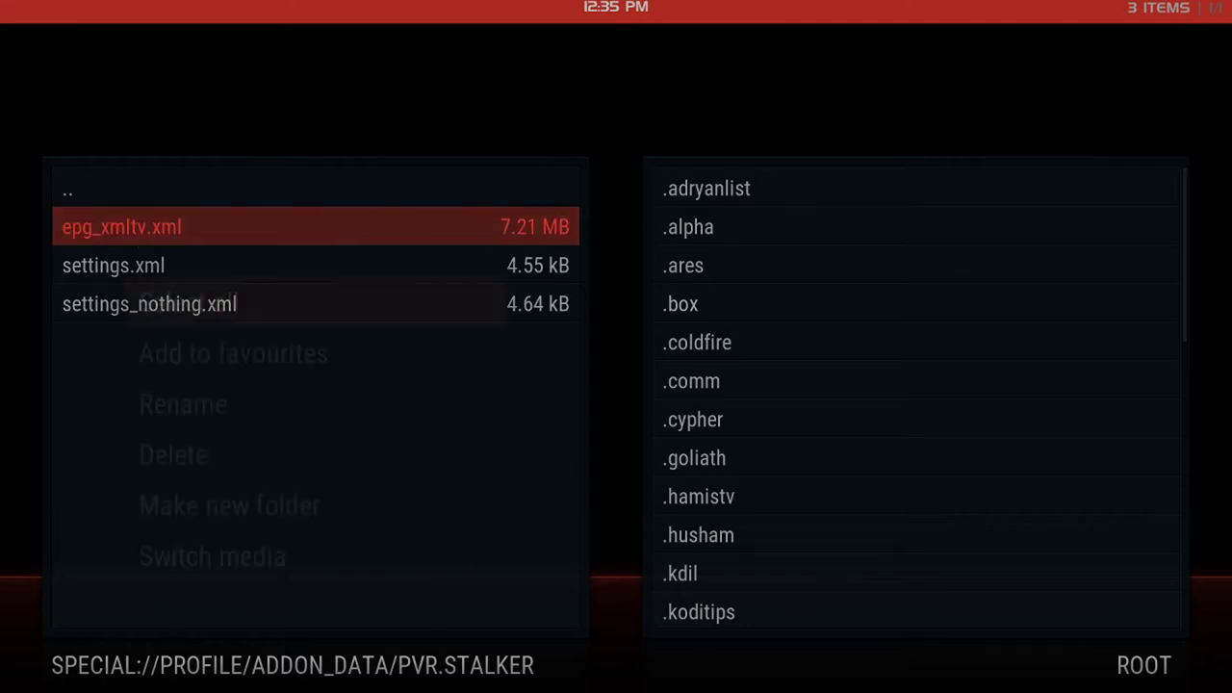
pyautogui.press('Down')
pyautogui.press('Down')
pyautogui.press('Down')
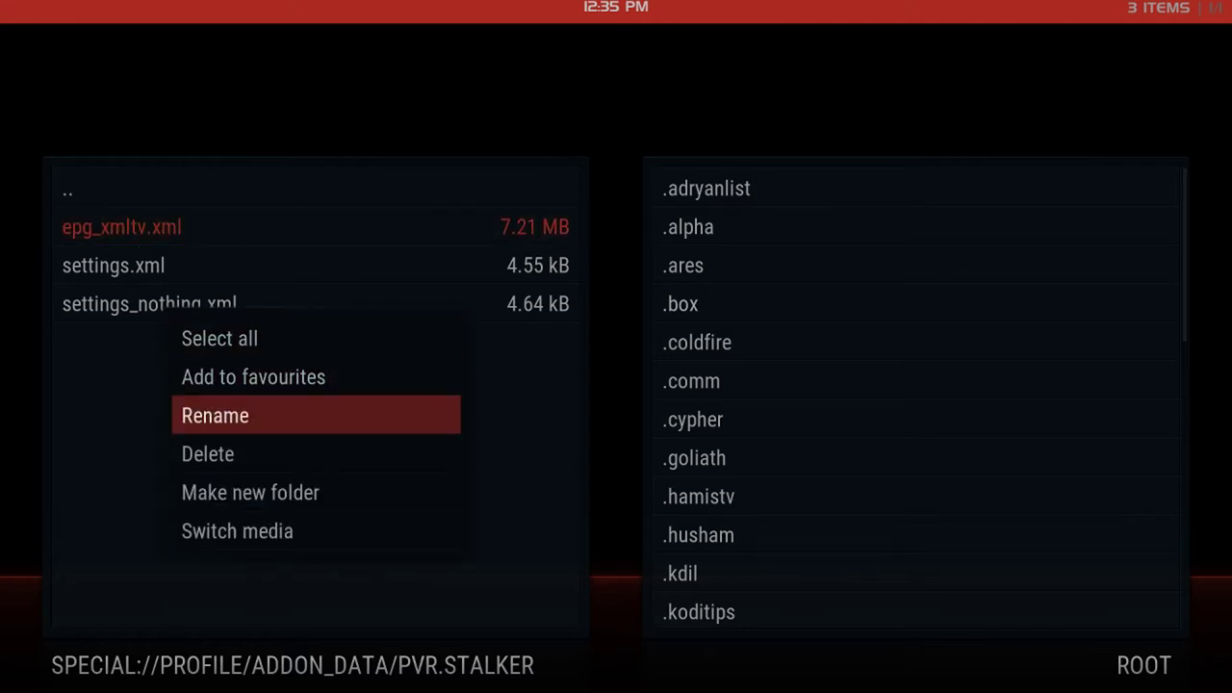
pyautogui.press('Return')
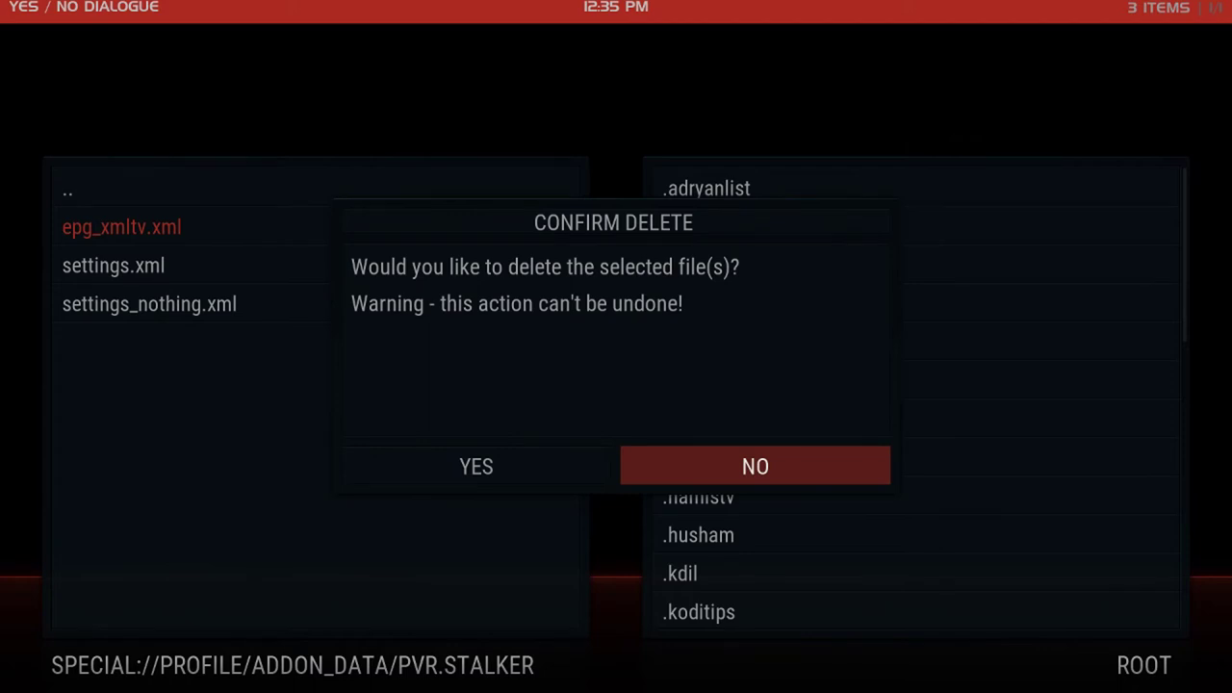
pyautogui.press('Left')
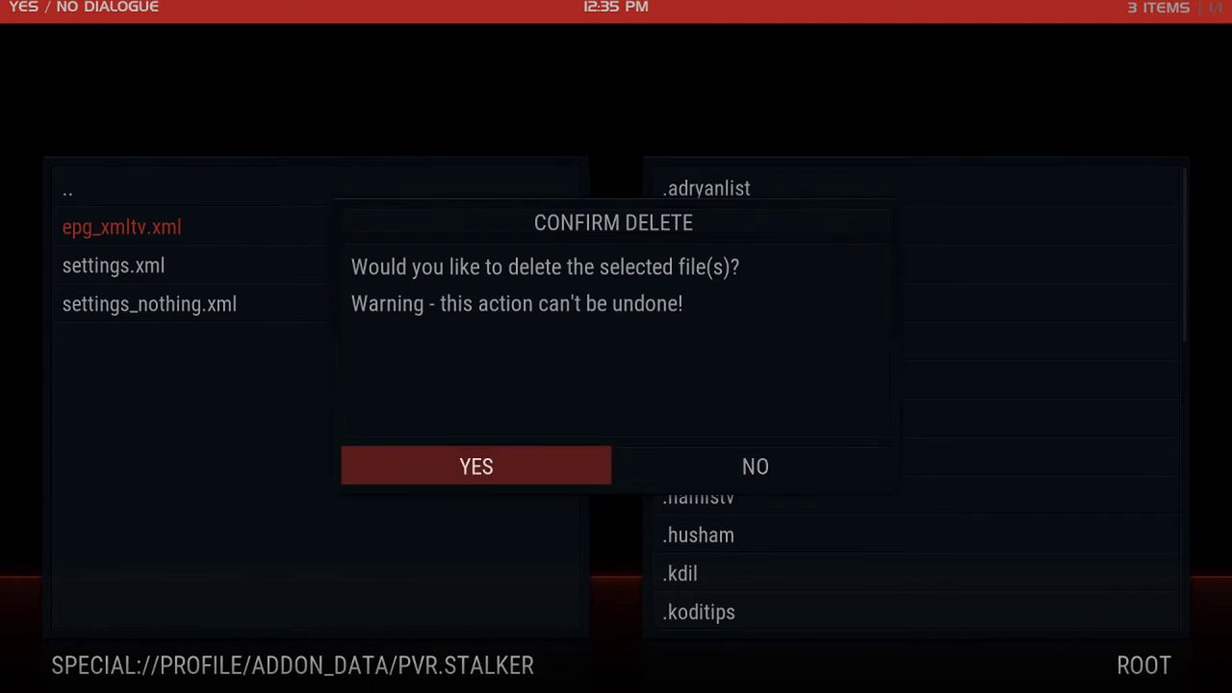
pyautogui.press('Return')
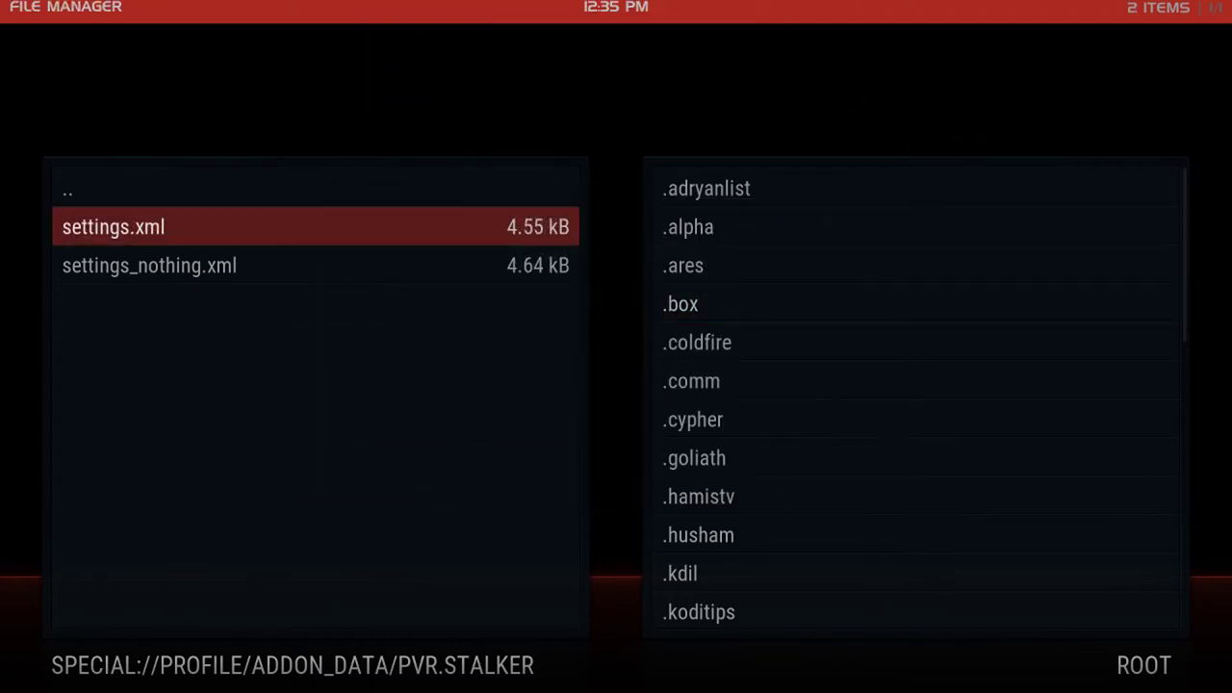
pyautogui.press('Escape')
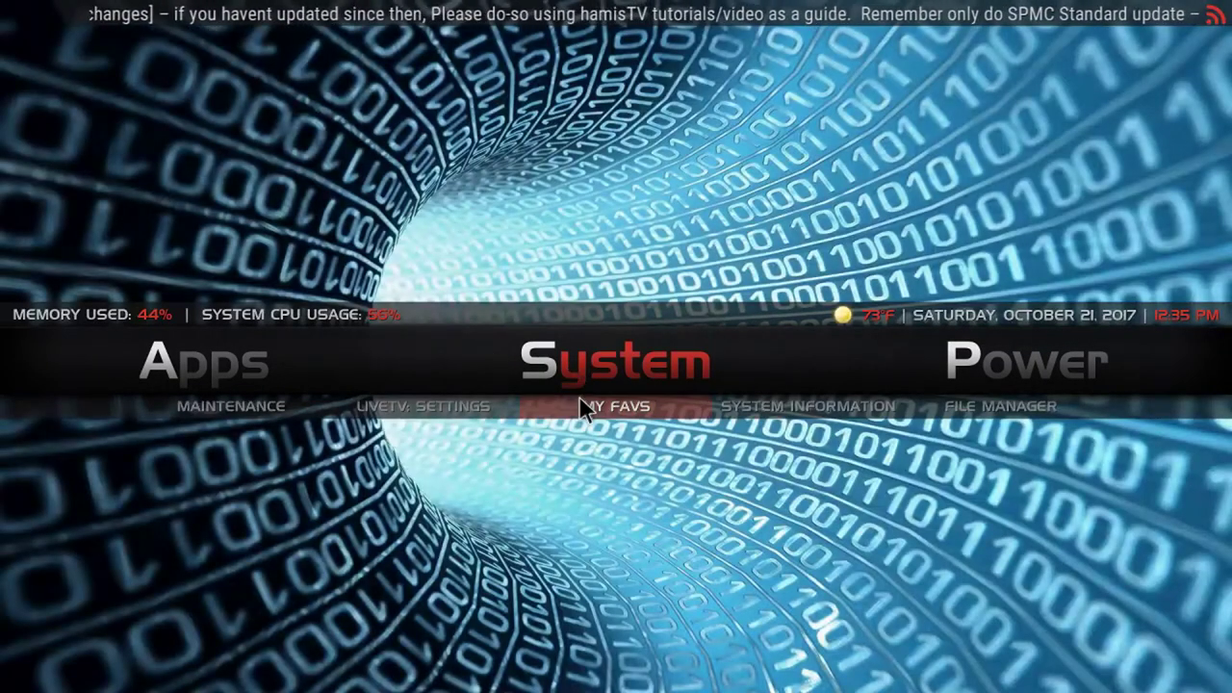
# Step: Clear all TV-related data (channels, groups, guide) in the general Live TV settings
pyautogui.click(473, 404)
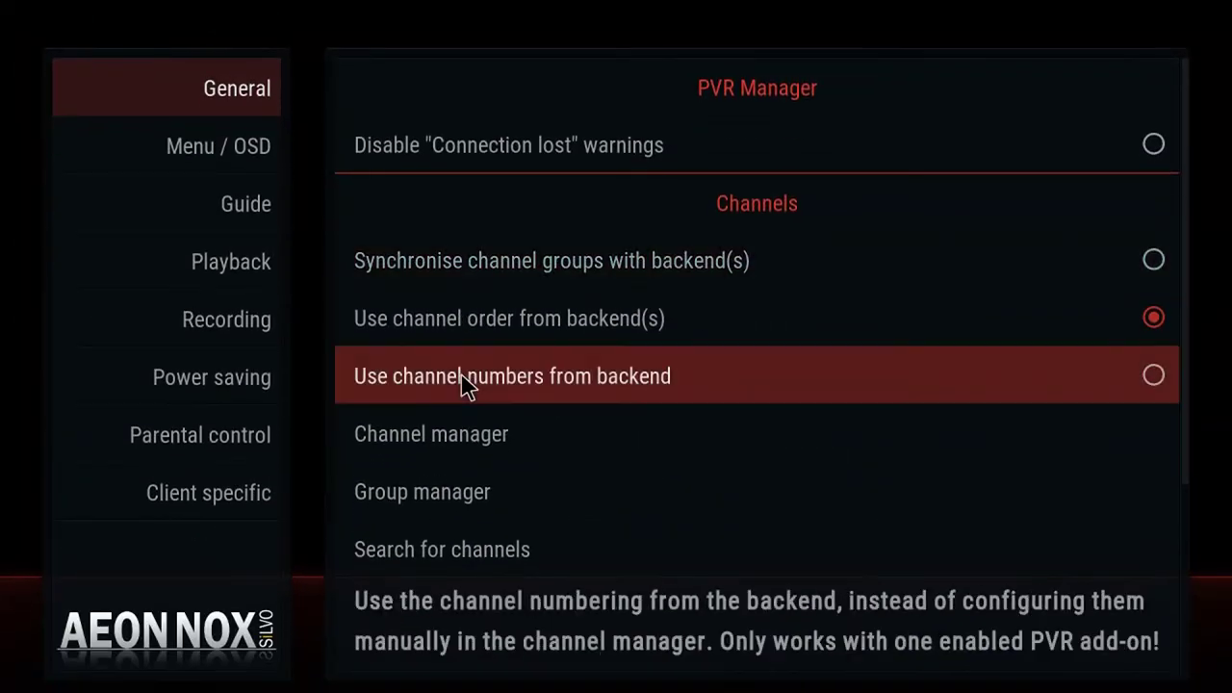
pyautogui.scroll(-3, 559, 348)
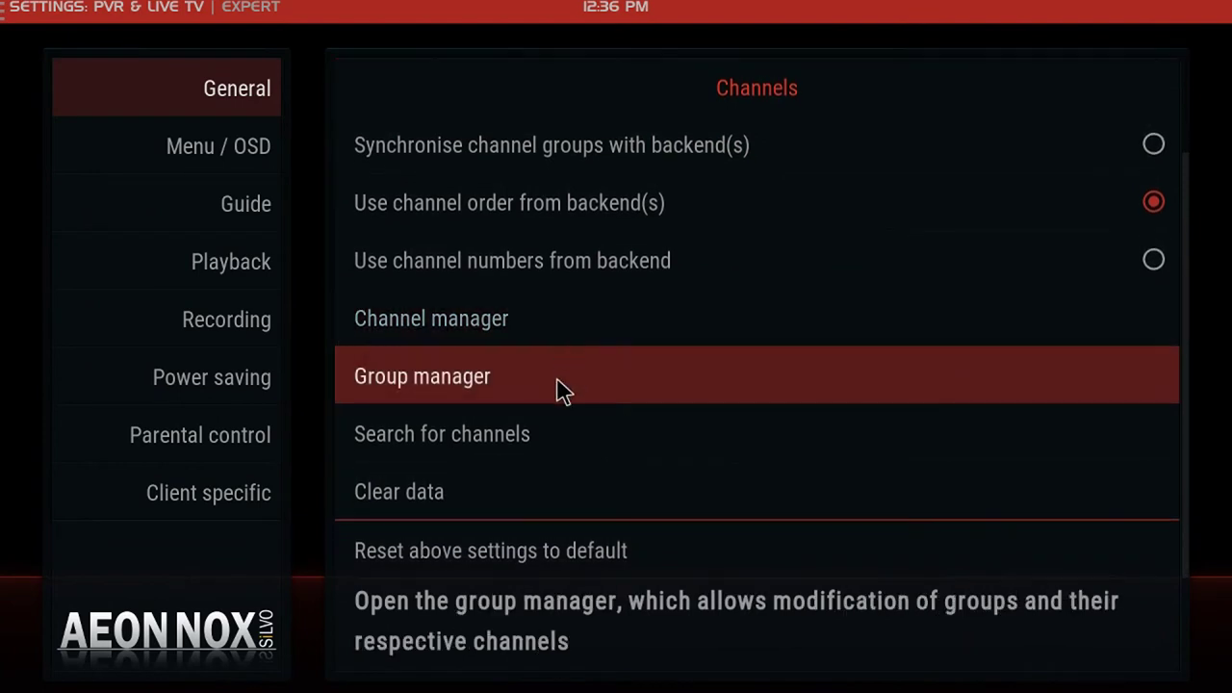
pyautogui.click(484, 520)
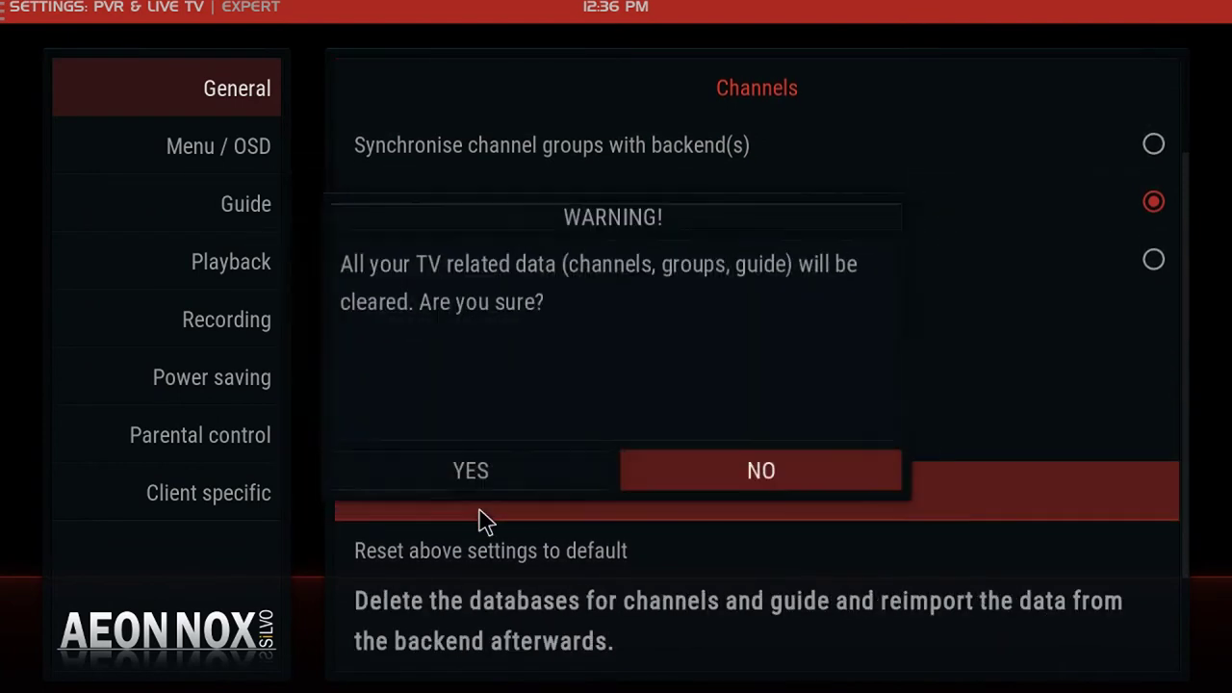
pyautogui.click(525, 472)
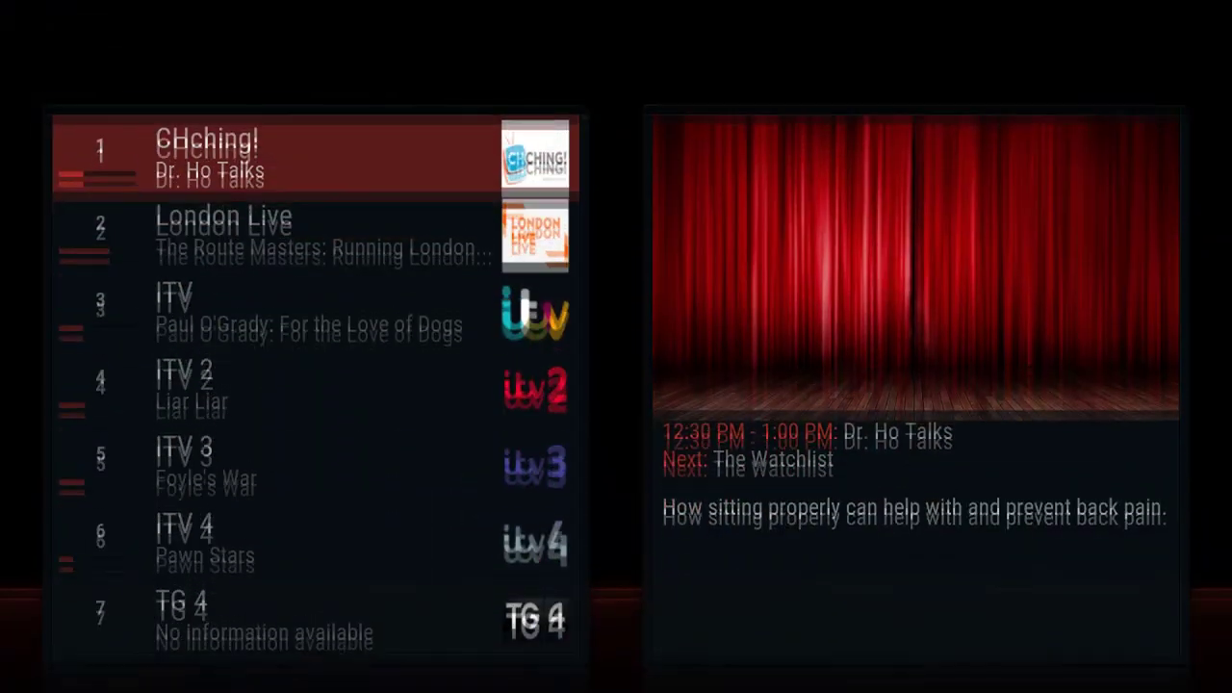
# Step: Examine the programme information of the channels in the All Channels list, down to TV Land HD
pyautogui.press('Down')
pyautogui.press('Down')
pyautogui.press('Down')
pyautogui.press('Down')
pyautogui.press('Down')
pyautogui.press('Down')
pyautogui.press('Down')
pyautogui.press('Down')
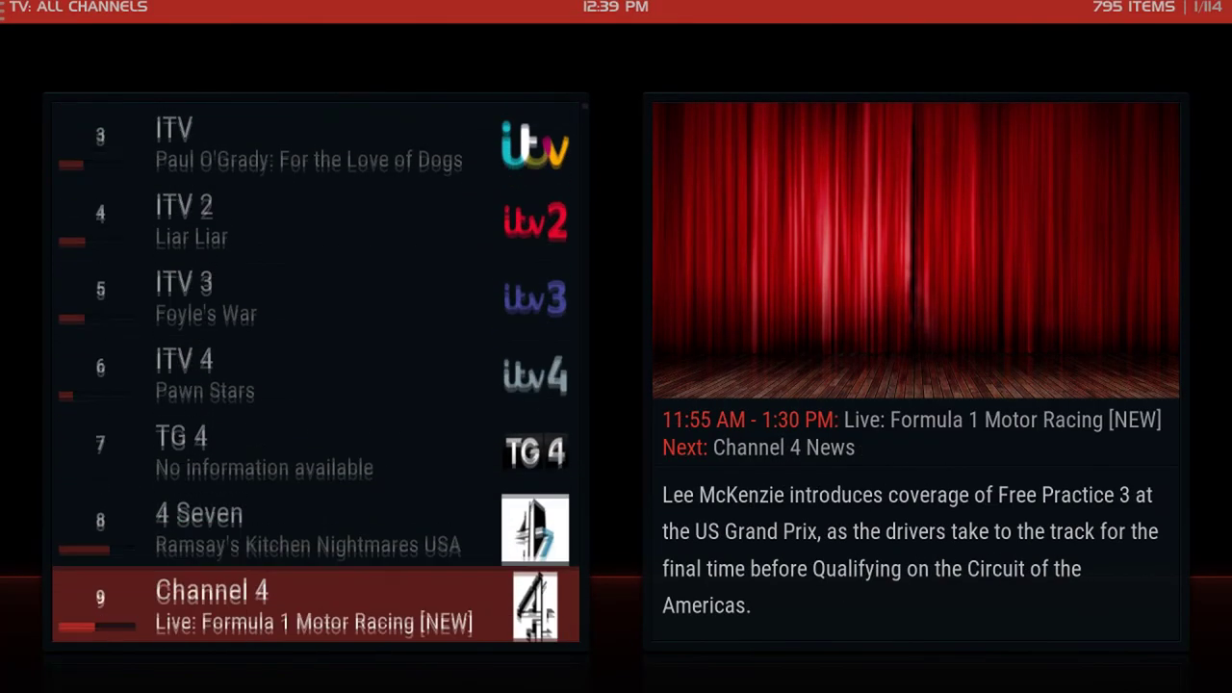
pyautogui.press('Down')
pyautogui.press('Down')
pyautogui.press('Down')
pyautogui.press('Down')
pyautogui.press('Down')
pyautogui.press('Down')
pyautogui.press('Down')
pyautogui.press('Down')
pyautogui.press('Down')
pyautogui.press('Down')
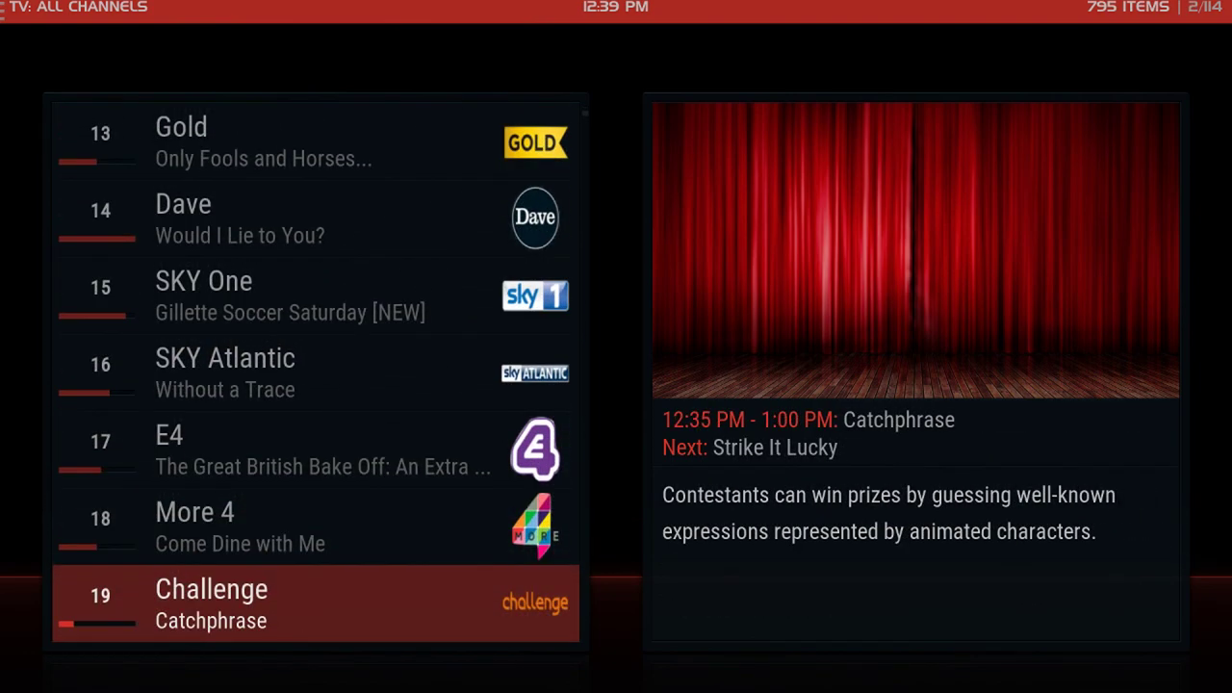
pyautogui.press('Down')
pyautogui.press('Down')
pyautogui.press('Down')
pyautogui.press('Down')
pyautogui.press('Down')
pyautogui.press('Down')
pyautogui.press('Down')
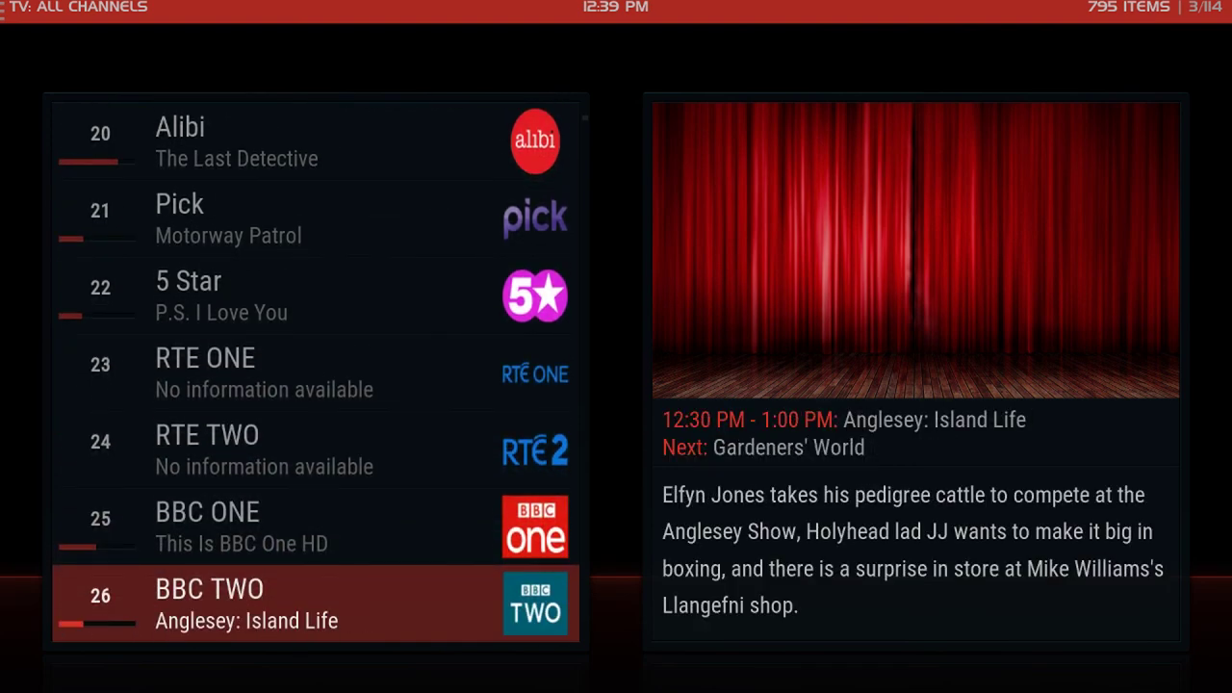
pyautogui.press('Down')
pyautogui.press('Down')
pyautogui.press('Down')
pyautogui.press('Down')
pyautogui.press('Down')
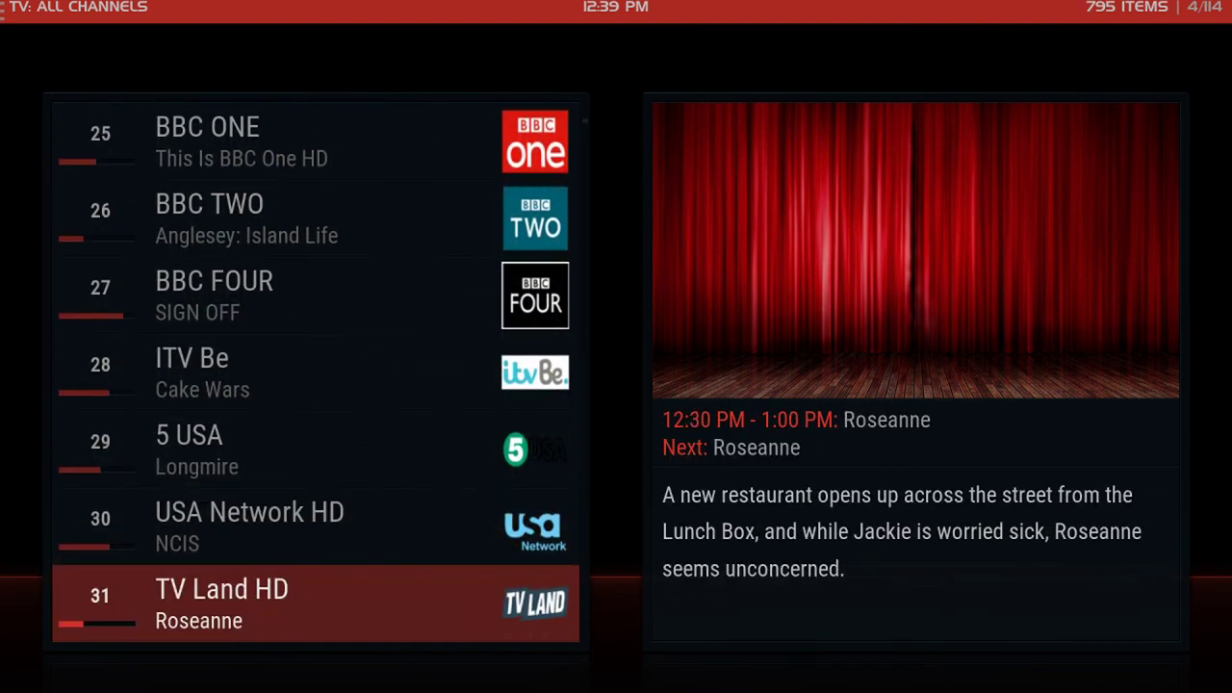